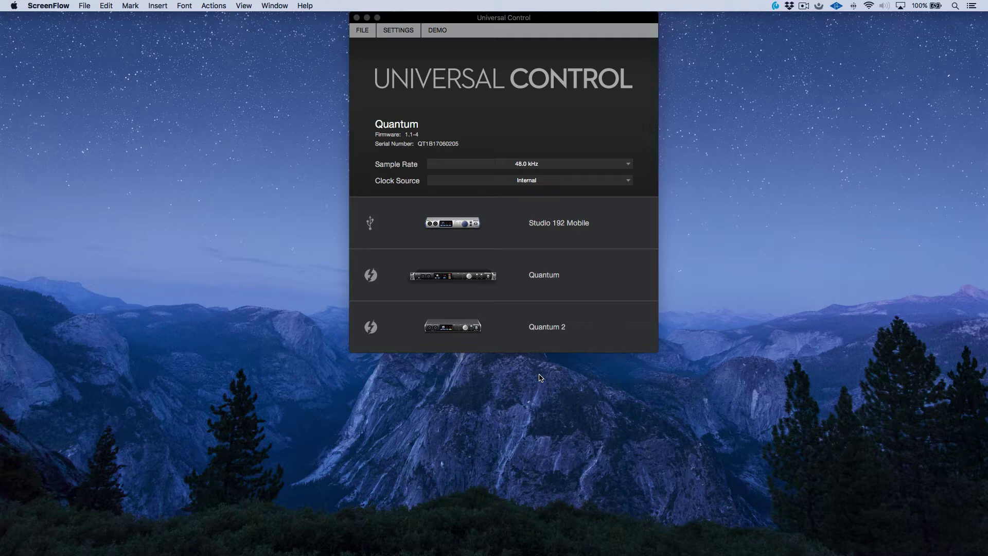
Switch to Safari and look through the PreSonus Quantum Downloads page for the Universal Control software and the Quantum-series Owner's Manual.
key(super+Tab)
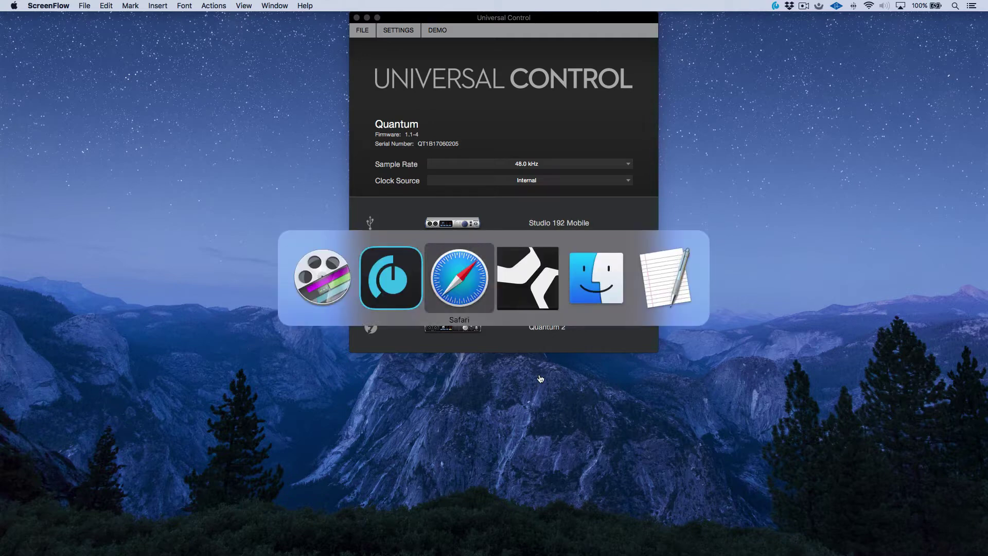
key(super+Tab)
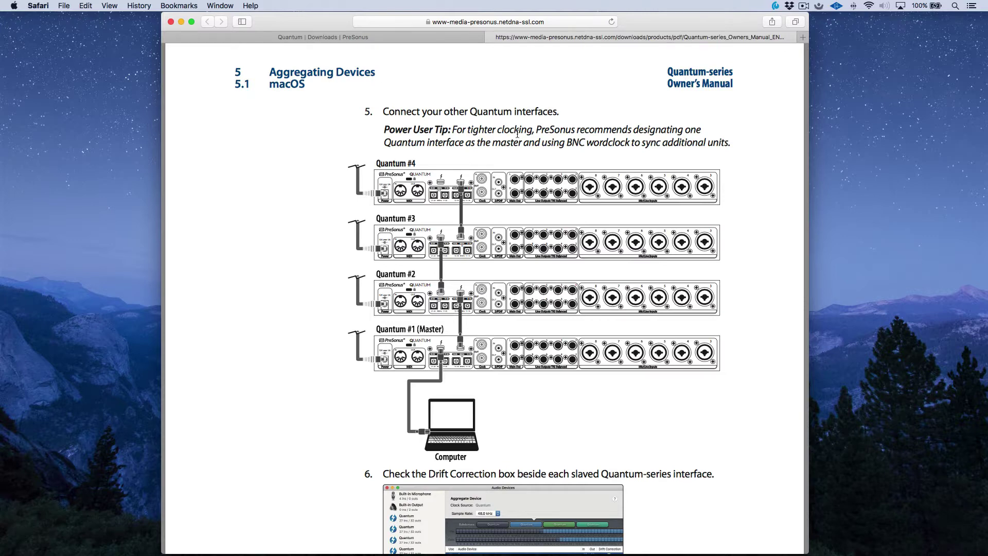
click(469, 38)
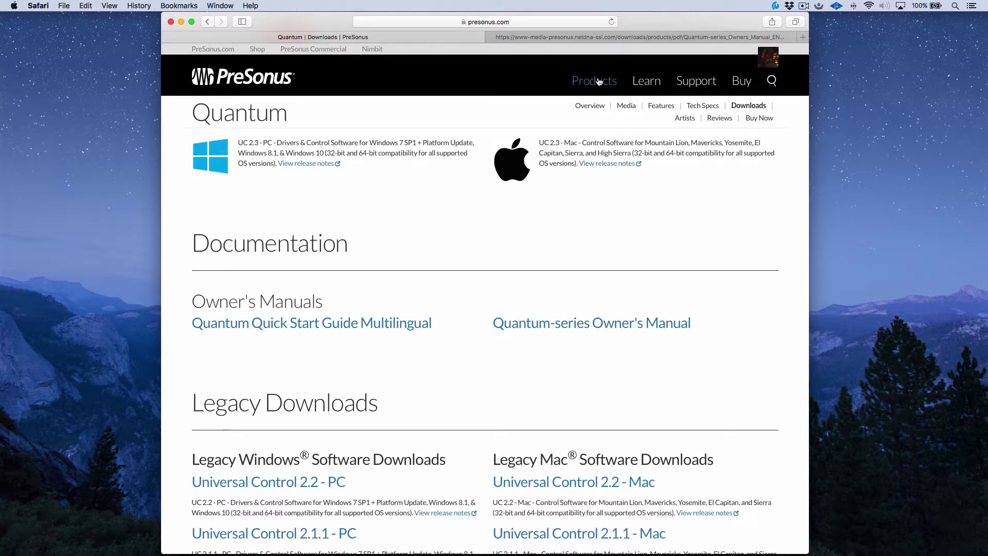
scroll(639, 165, up, 10)
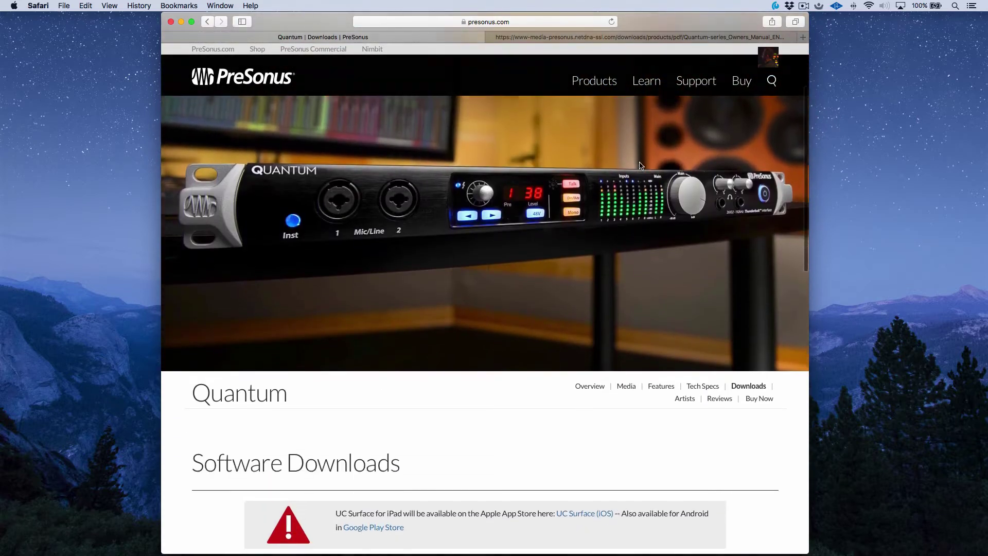
scroll(639, 165, down, 4)
click(751, 286)
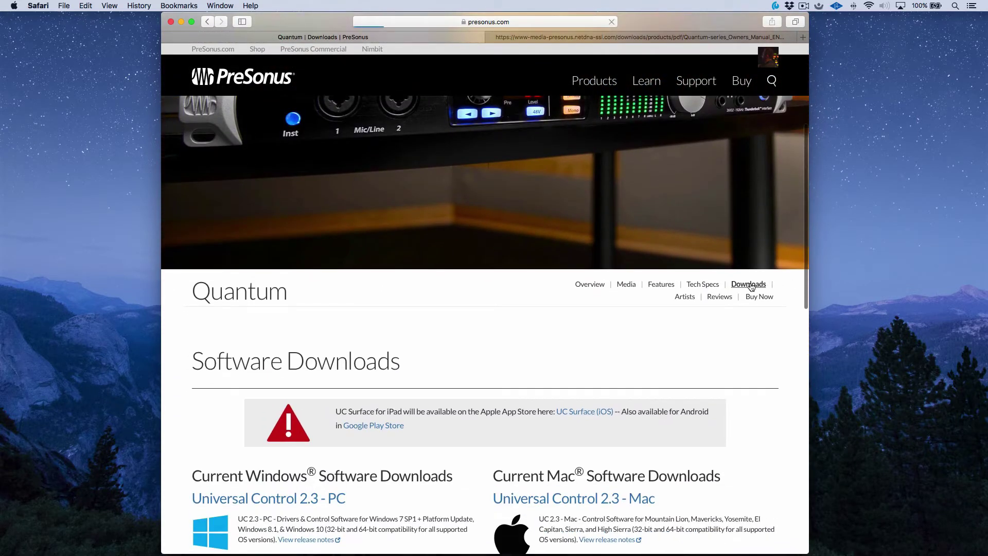
scroll(665, 216, down, 4)
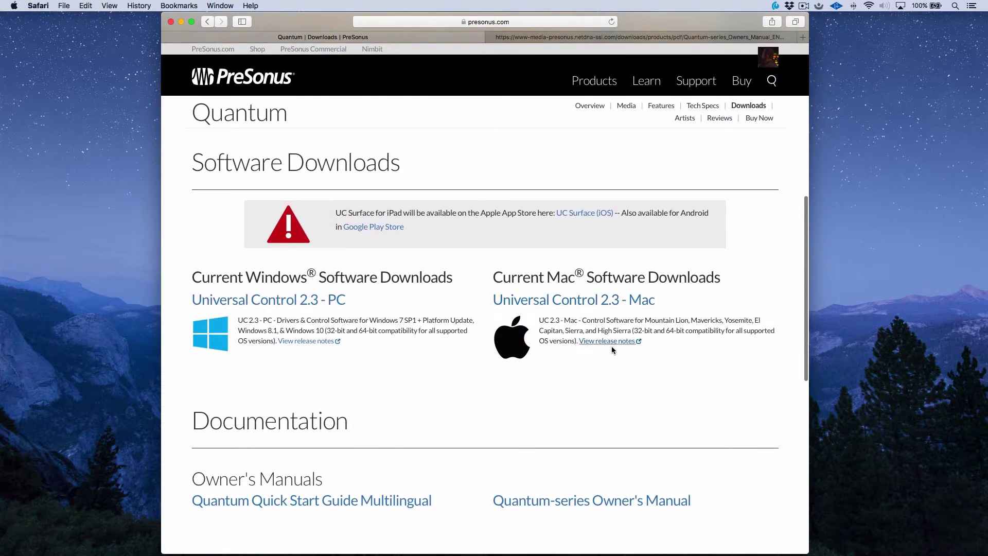
scroll(615, 293, down, 8)
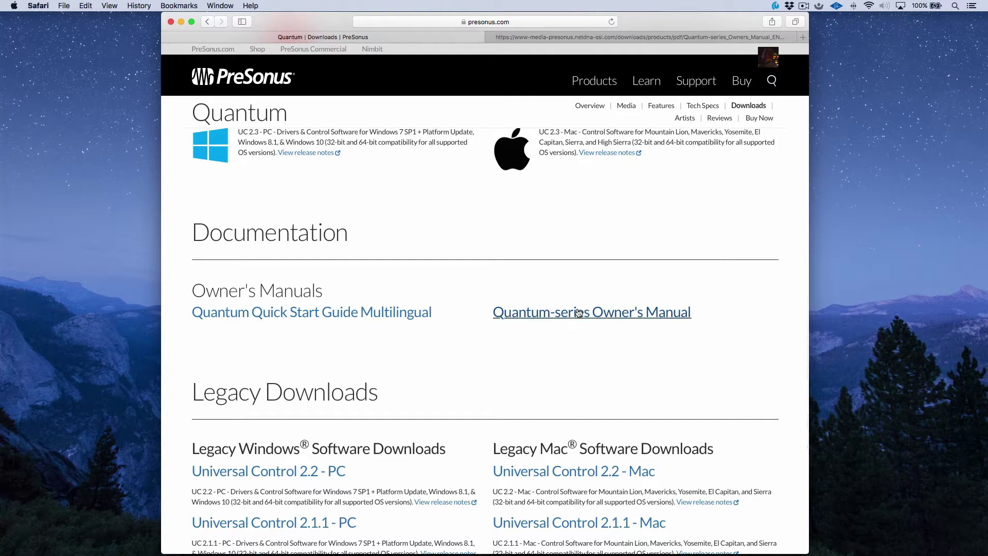
Review the macOS section on aggregating devices in the Quantum-series Owner's Manual, and minimise the browser window.
click(646, 36)
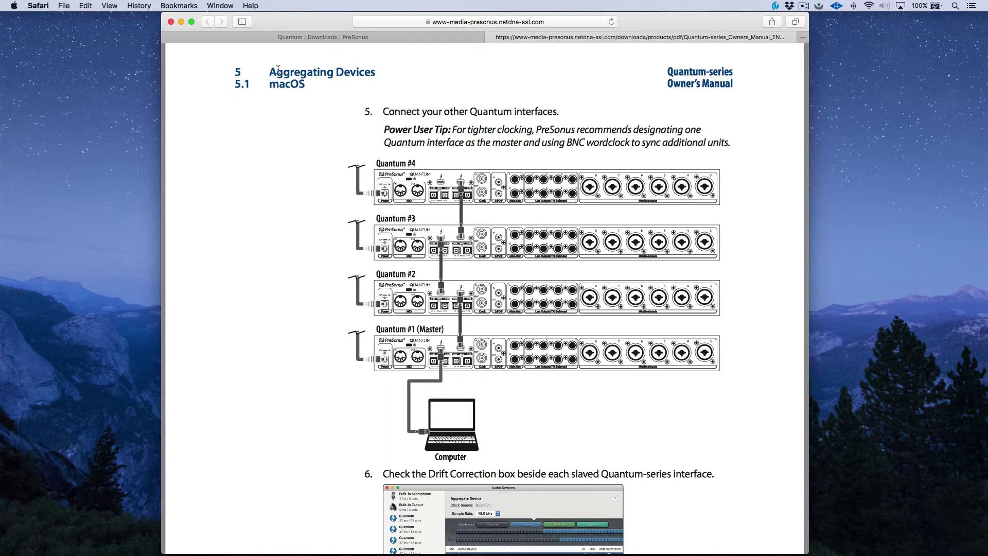
scroll(306, 108, down, 5)
scroll(309, 110, down, 10)
scroll(308, 111, up, 10)
scroll(308, 110, up, 2)
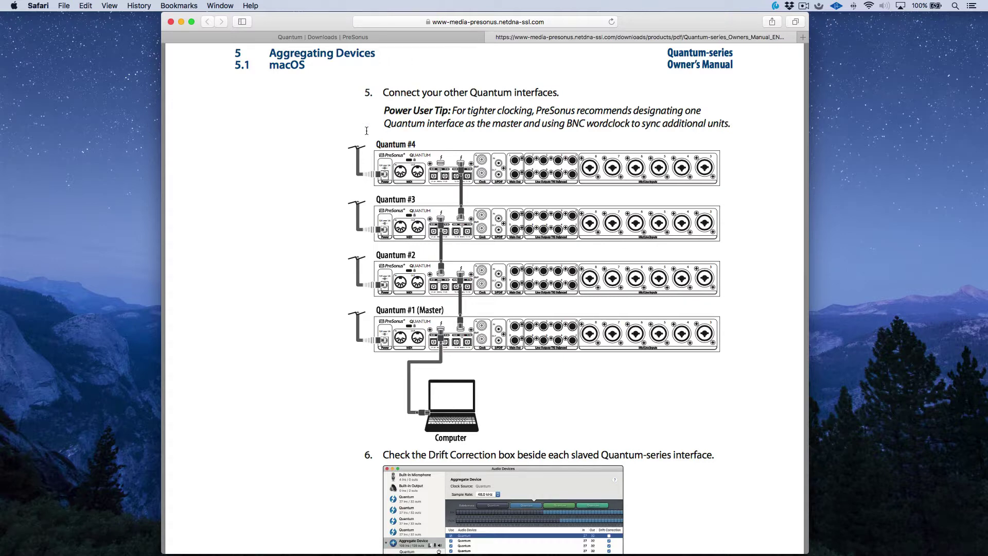
click(183, 21)
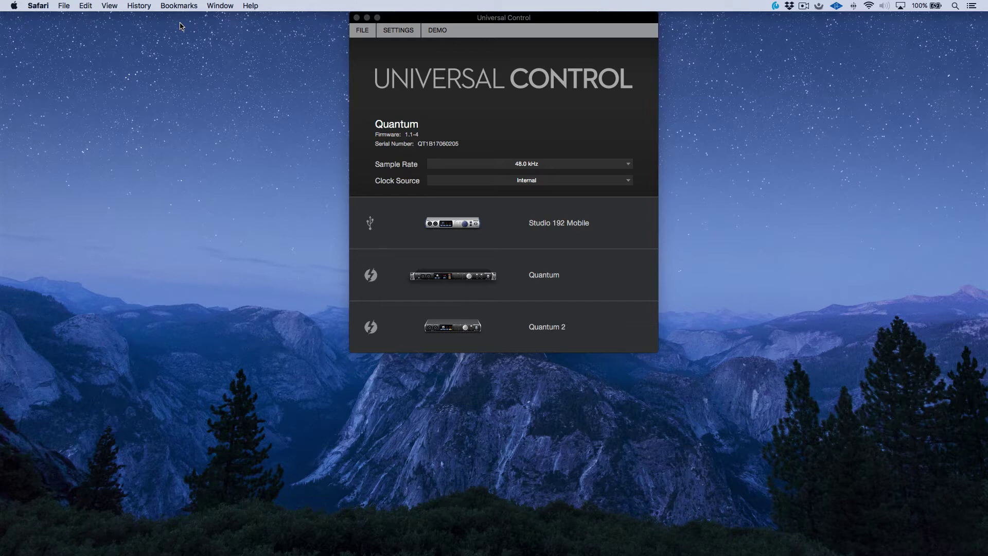
Find and launch Audio MIDI Setup, and place its Audio Devices window over the lower part of the Universal Control window.
key(F4)
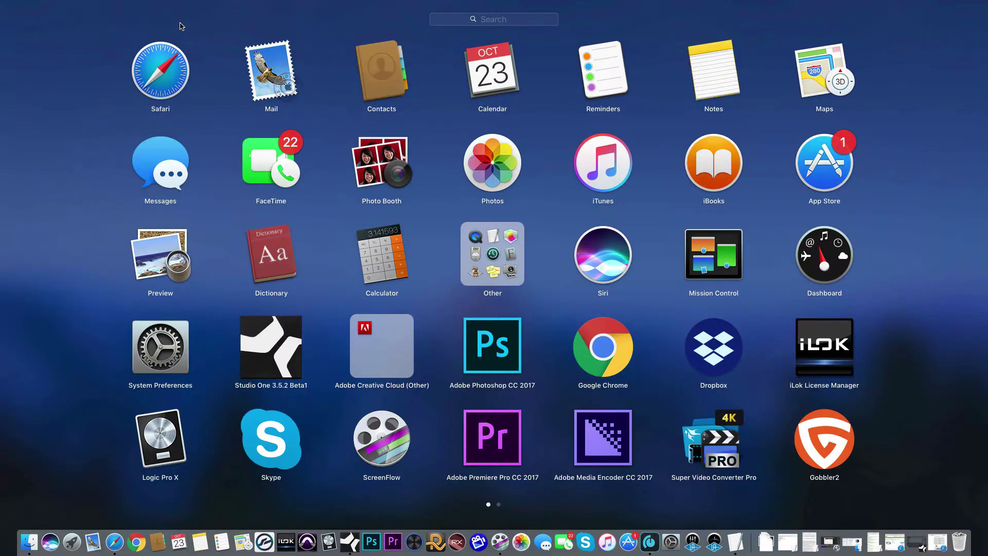
text(au)
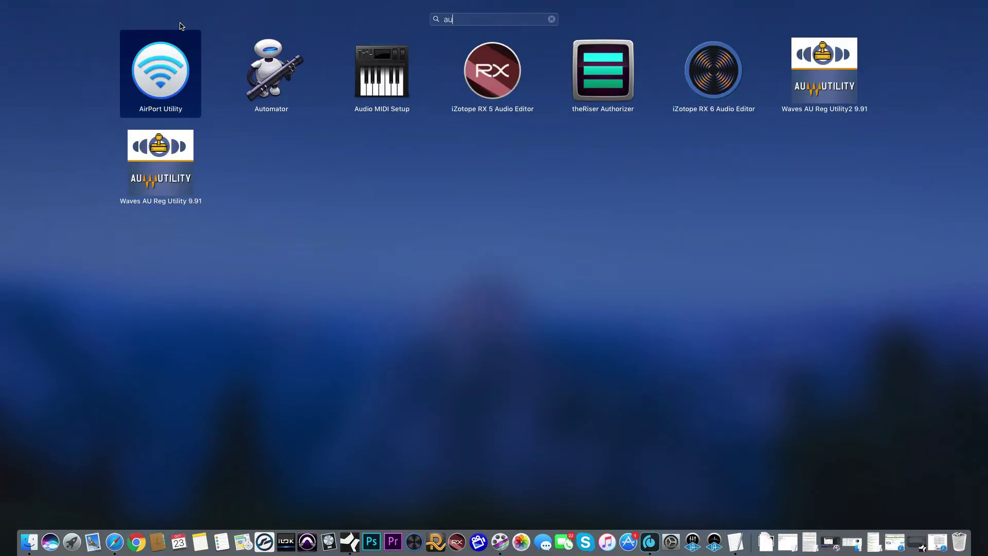
click(389, 80)
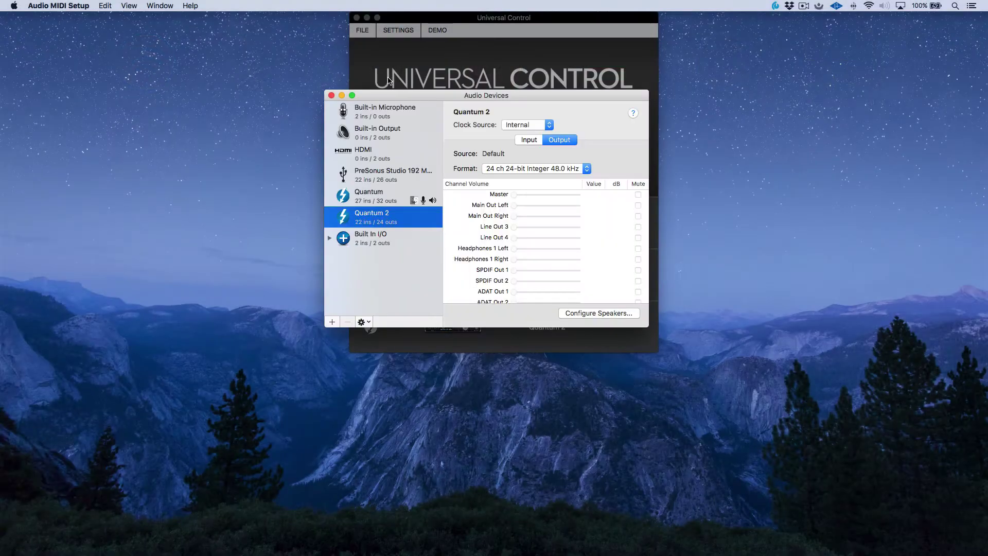
drag(431, 95, 449, 88)
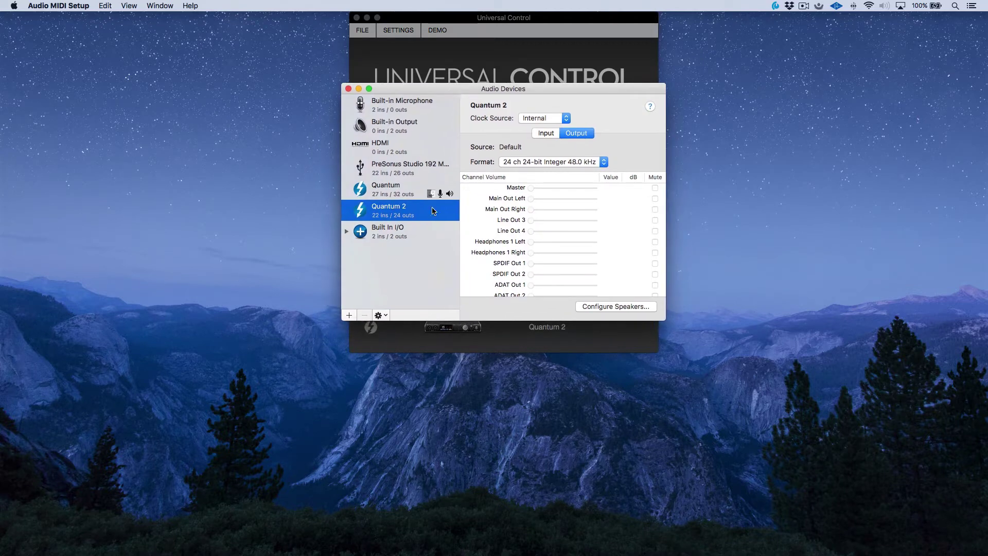
drag(444, 91, 452, 379)
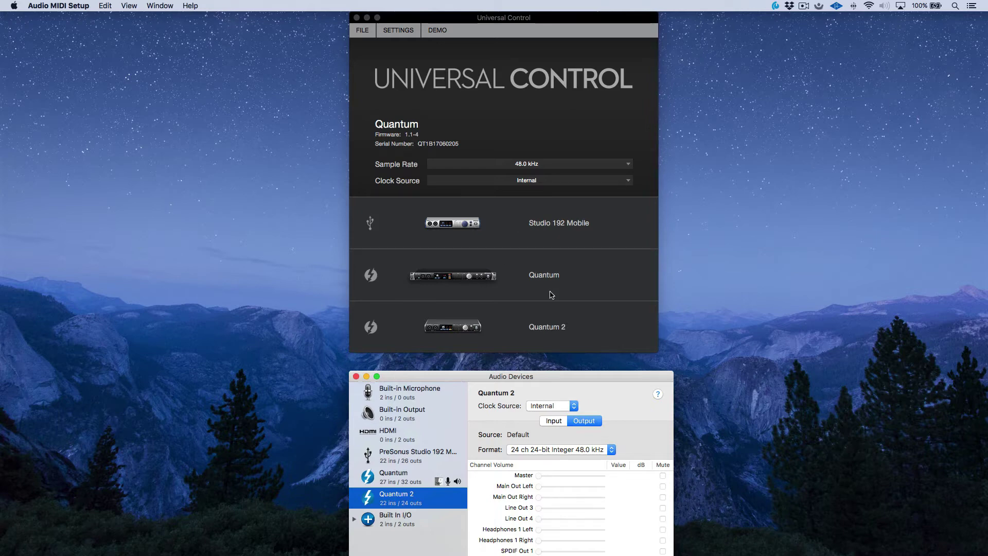
drag(617, 377, 610, 183)
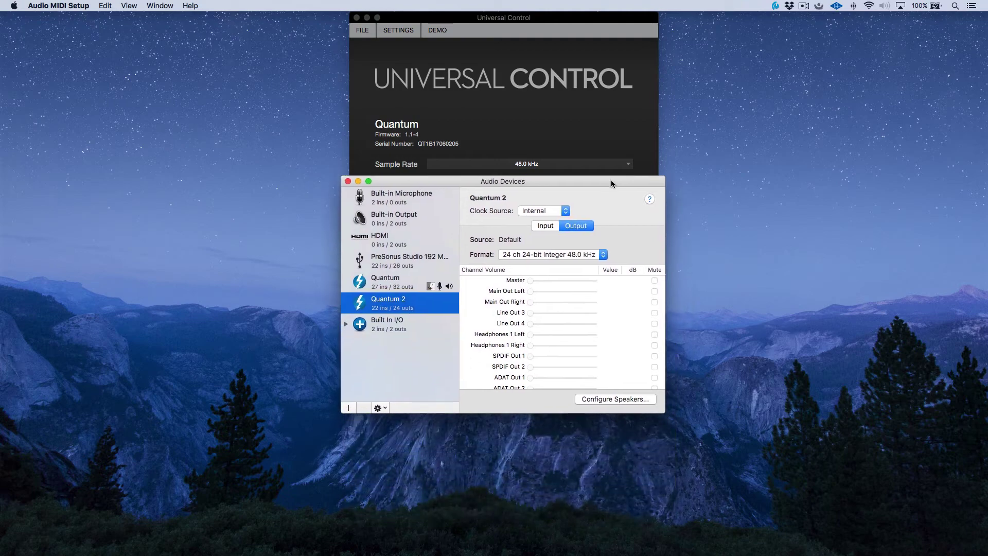
Bring the manual back up to check the diagram for connecting multiple Quantum interfaces, and minimise it again.
mouse_move(828, 550)
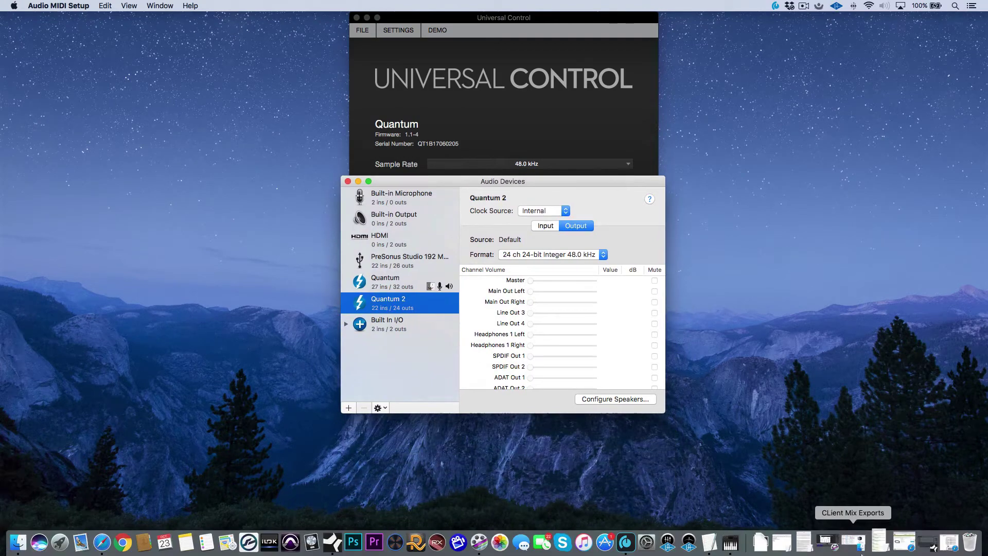
click(942, 549)
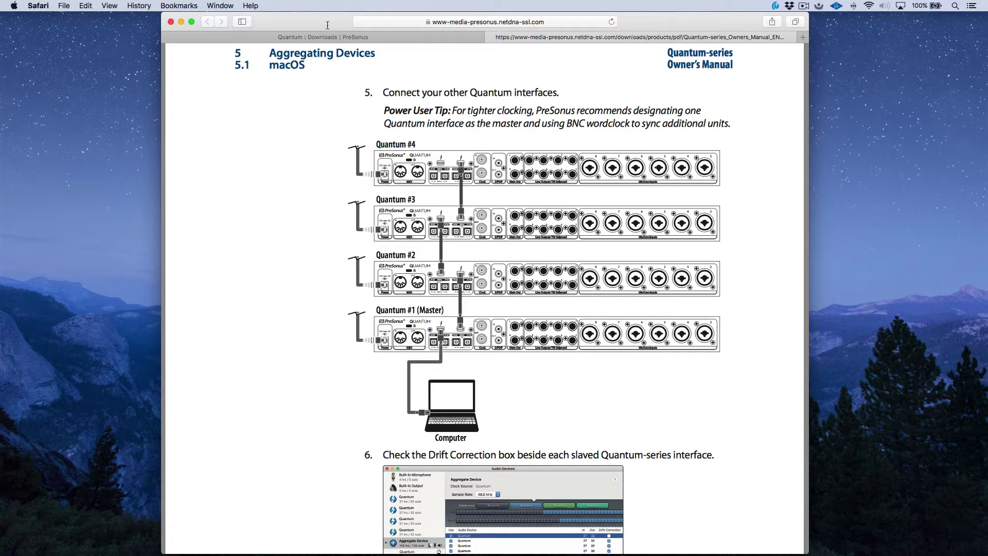
click(181, 22)
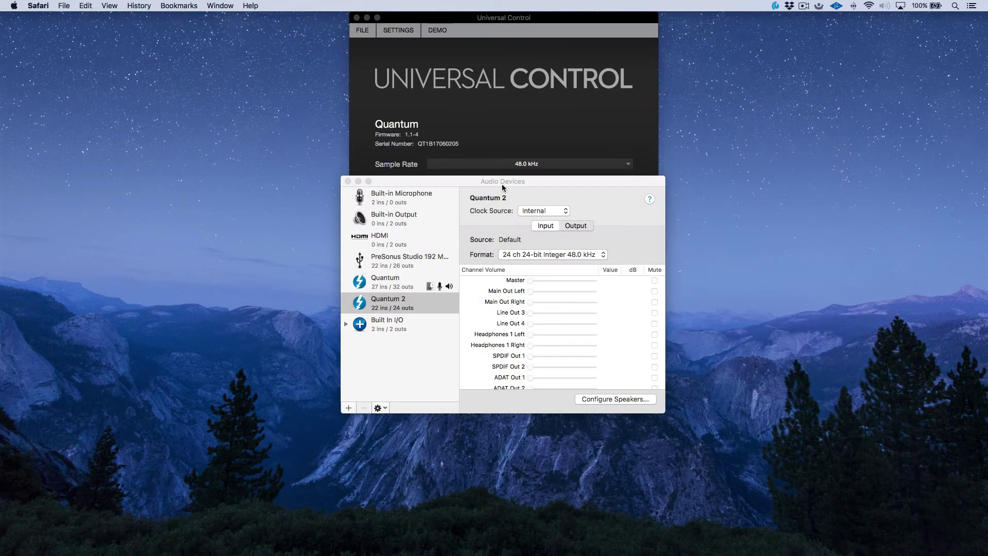
Check the Quantum interface's entry in Audio Devices and create a new aggregate device.
drag(547, 181, 548, 141)
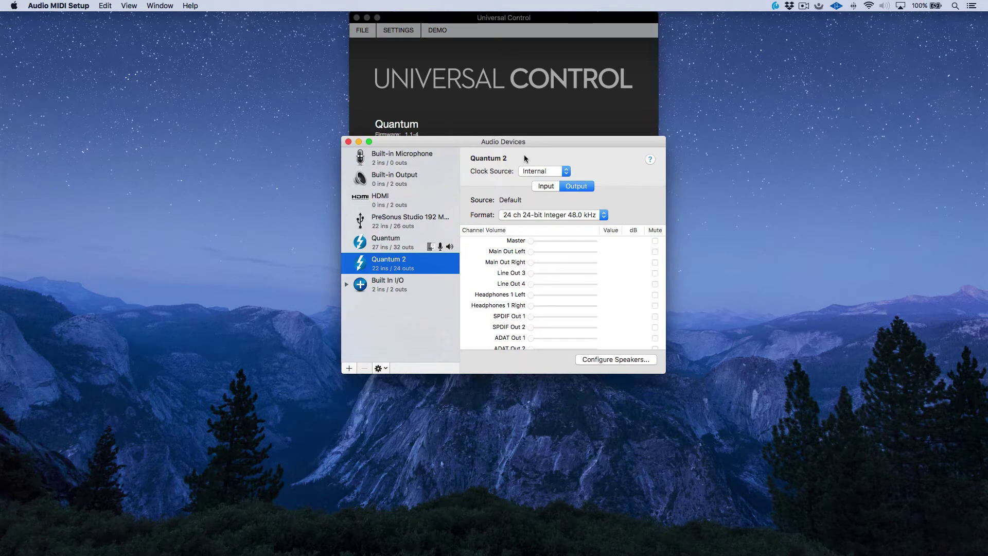
click(415, 238)
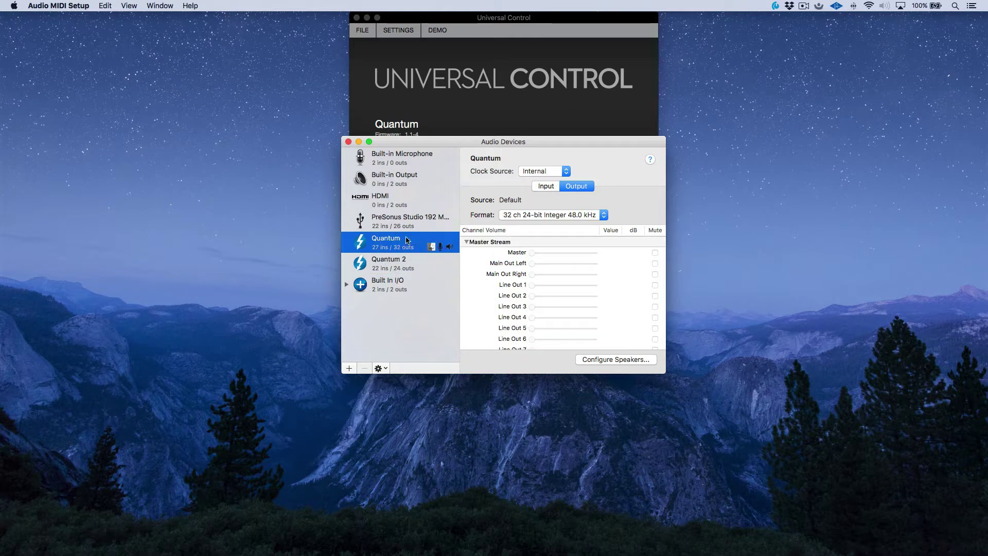
click(348, 368)
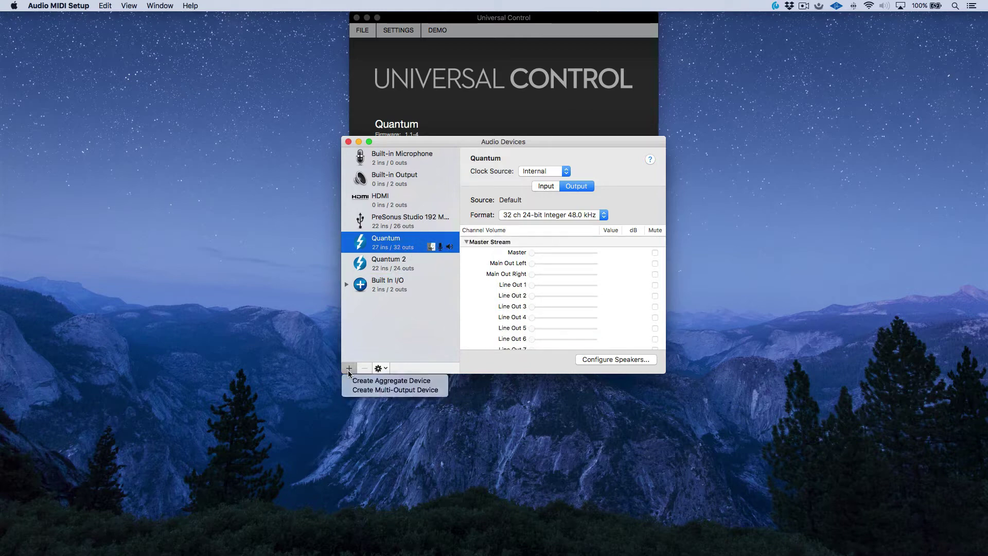
click(390, 380)
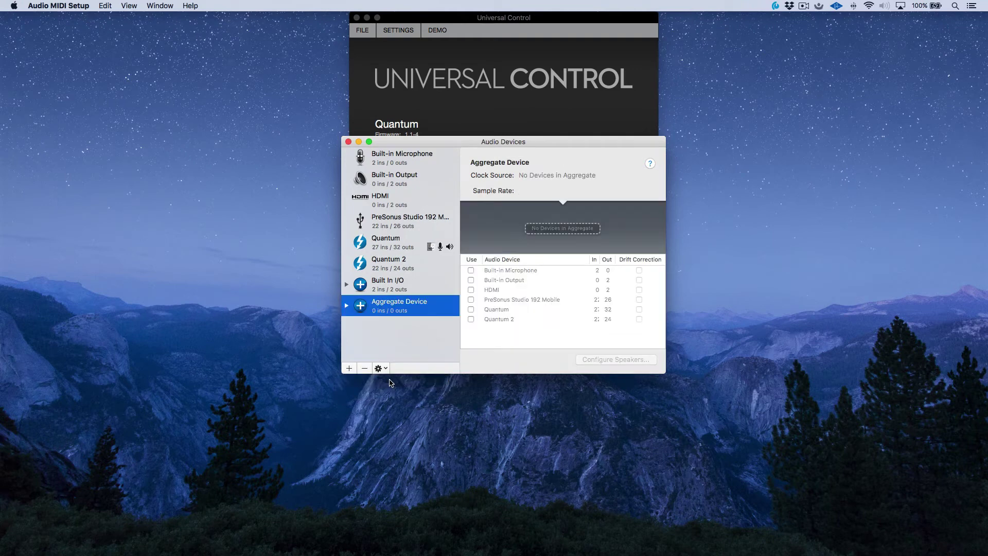
Include Quantum and Quantum 2 in the aggregate device, in that order, and enable drift correction for Quantum 2.
click(470, 309)
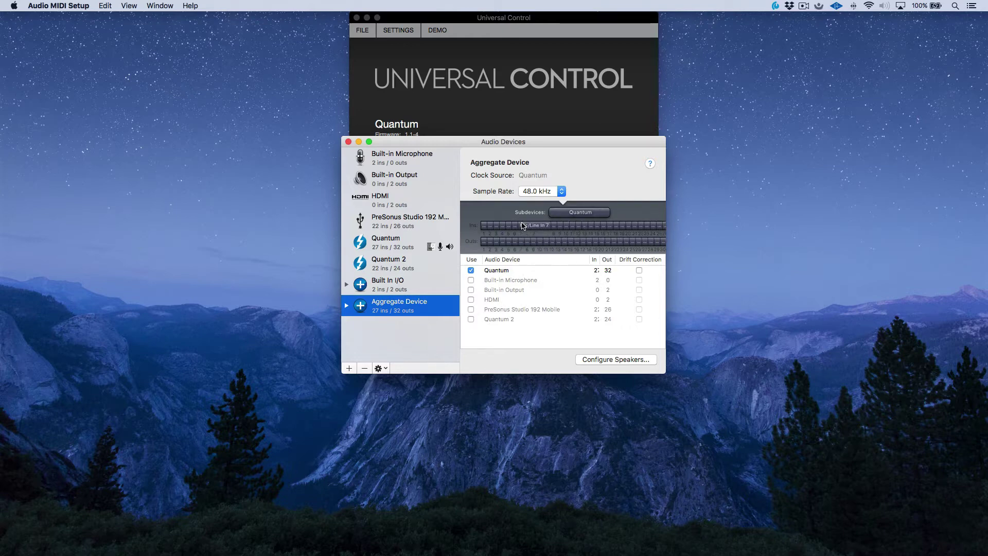
click(468, 318)
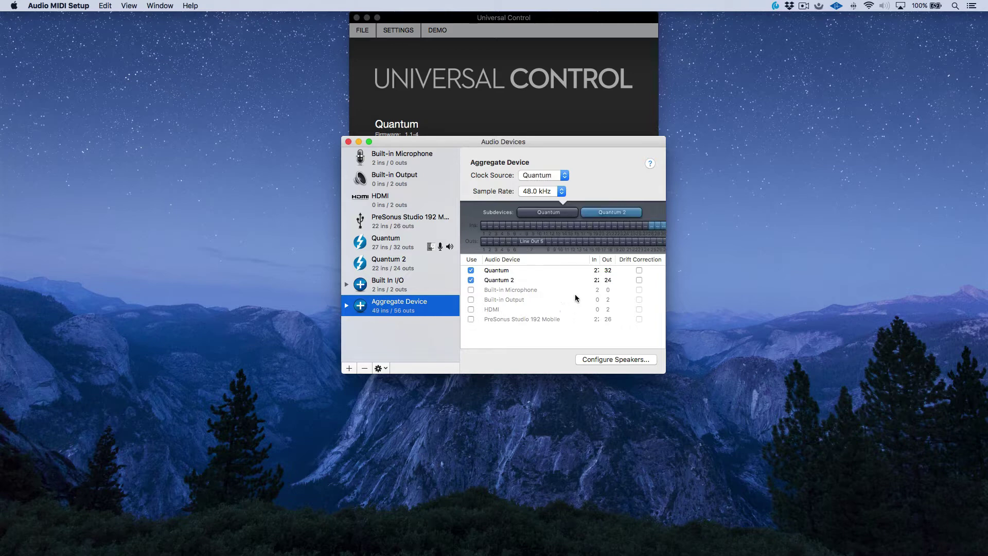
click(639, 280)
Rename the aggregate device as Quantum+Quantum 2.
double_click(416, 302)
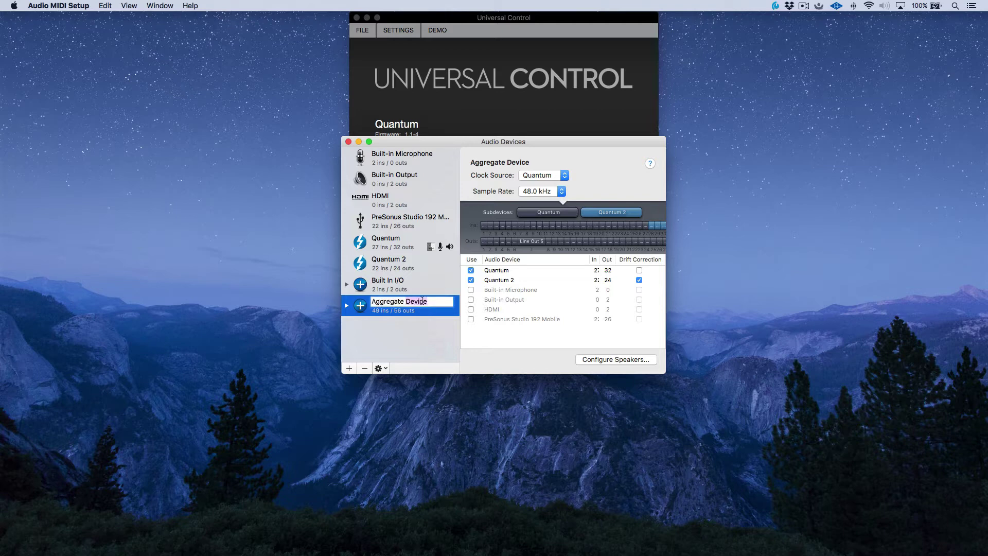
triple_click(421, 302)
text(Quantum+Quantum 2)
key(Return)
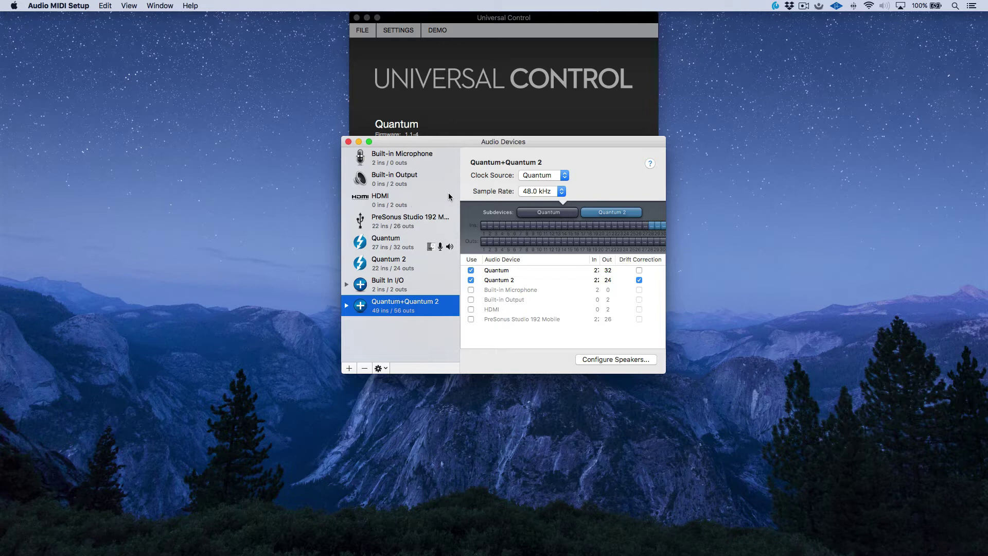
Switch to Universal Control, open the Quantum 2 control window, and view the Quantum and Quantum 2 hardware controls in turn.
click(581, 21)
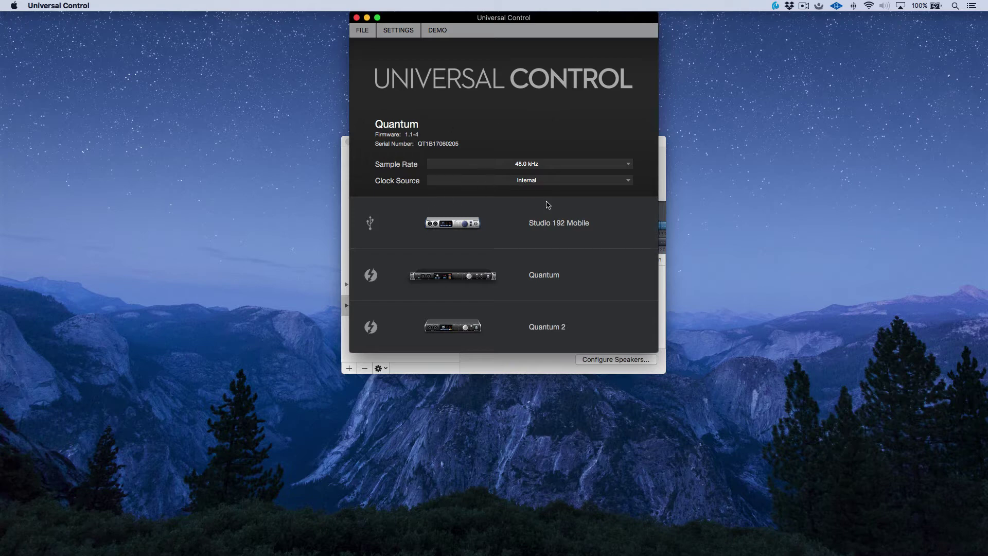
click(562, 326)
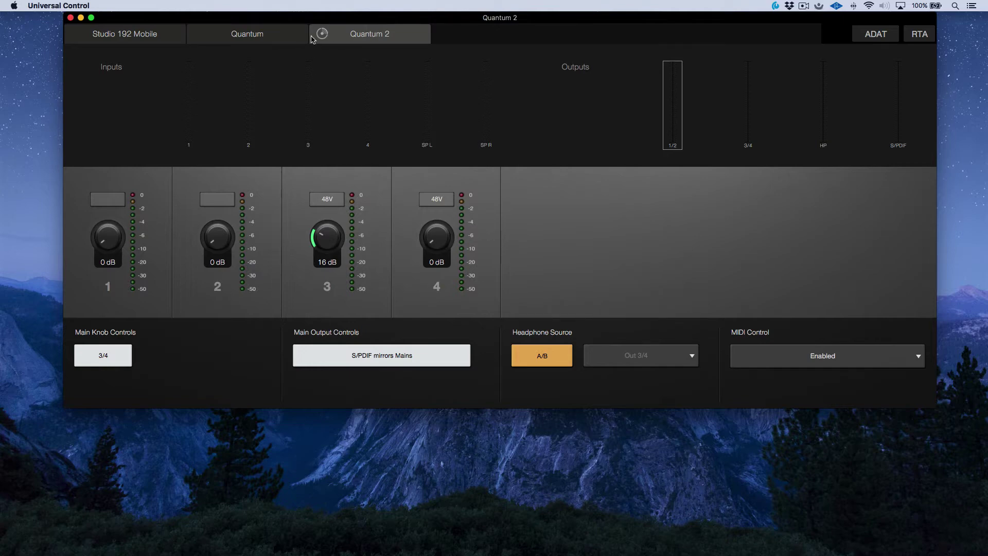
click(274, 35)
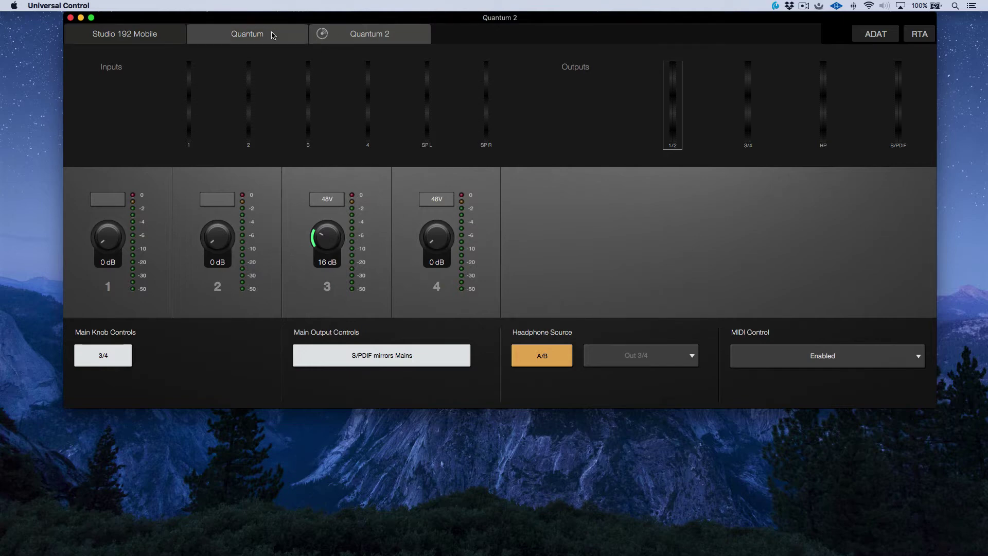
click(358, 41)
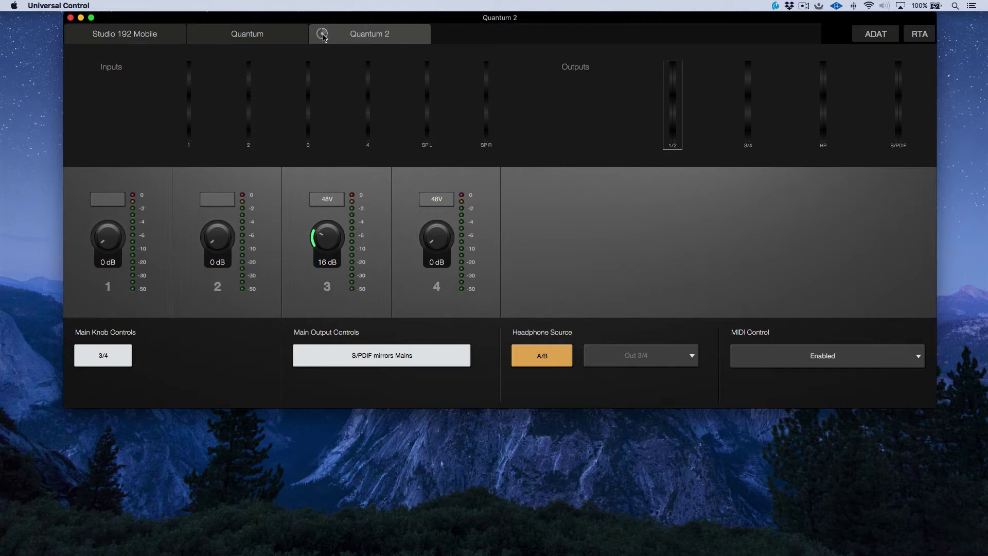
click(297, 42)
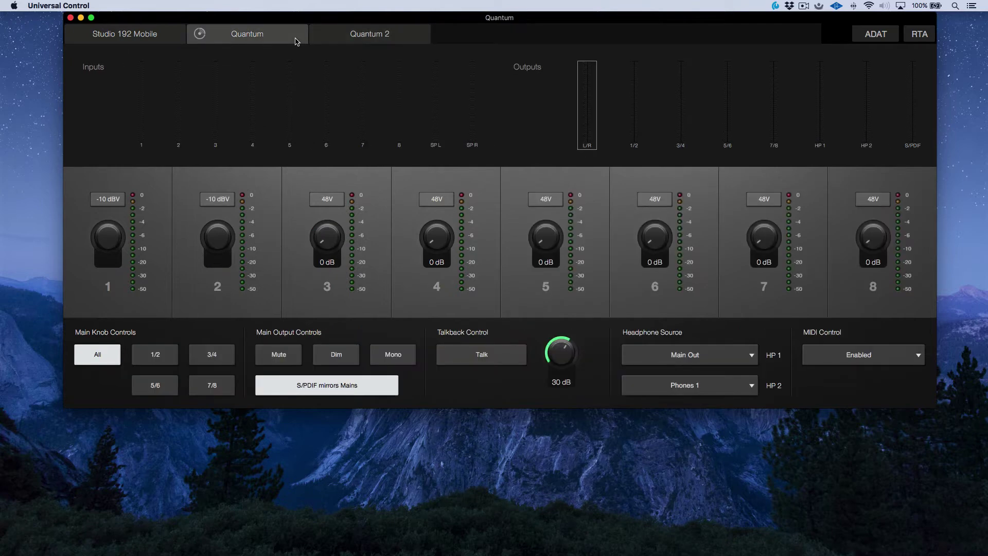
click(200, 34)
Show the Quantum 2 controls and move their window below the launcher to uncover its sample rate and clock source settings.
click(348, 39)
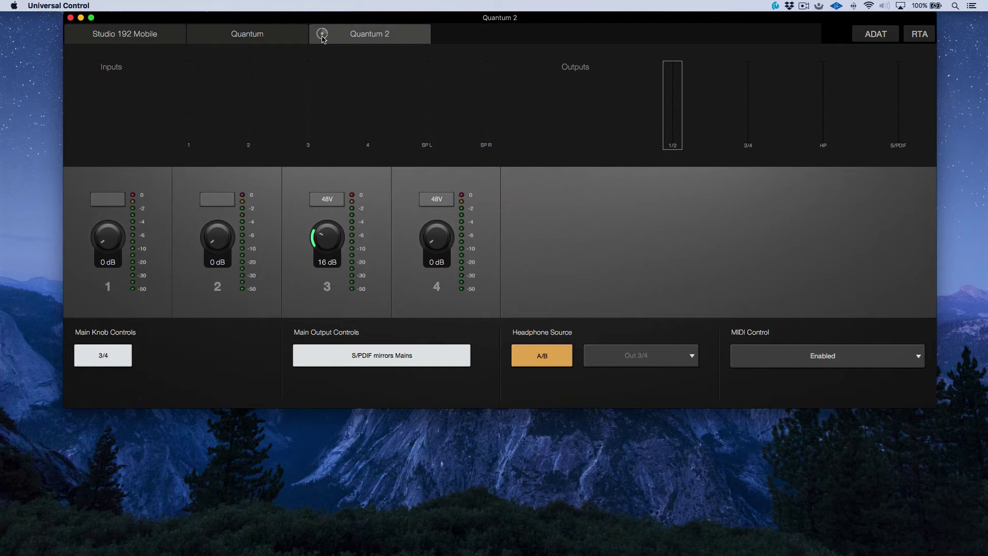
drag(388, 22, 402, 307)
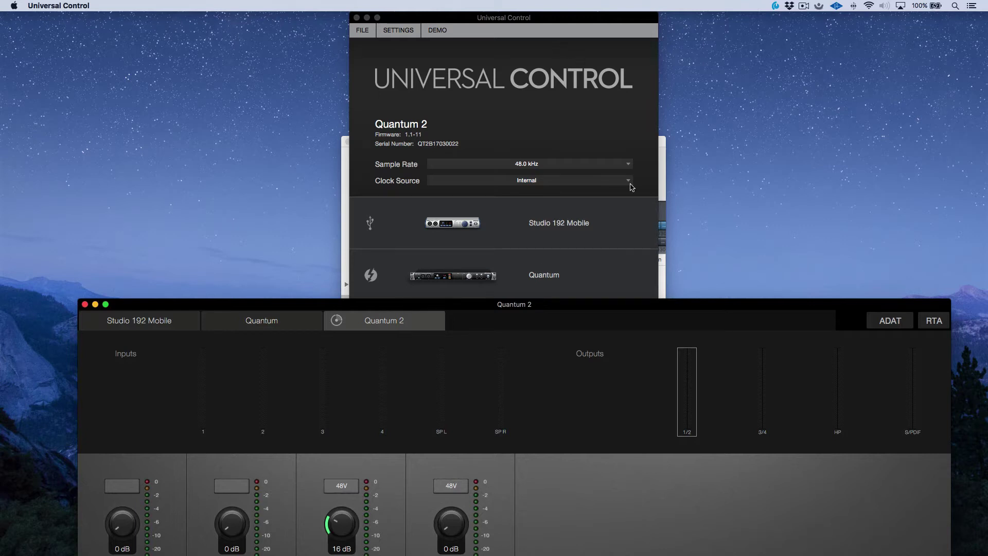
drag(722, 307, 716, 415)
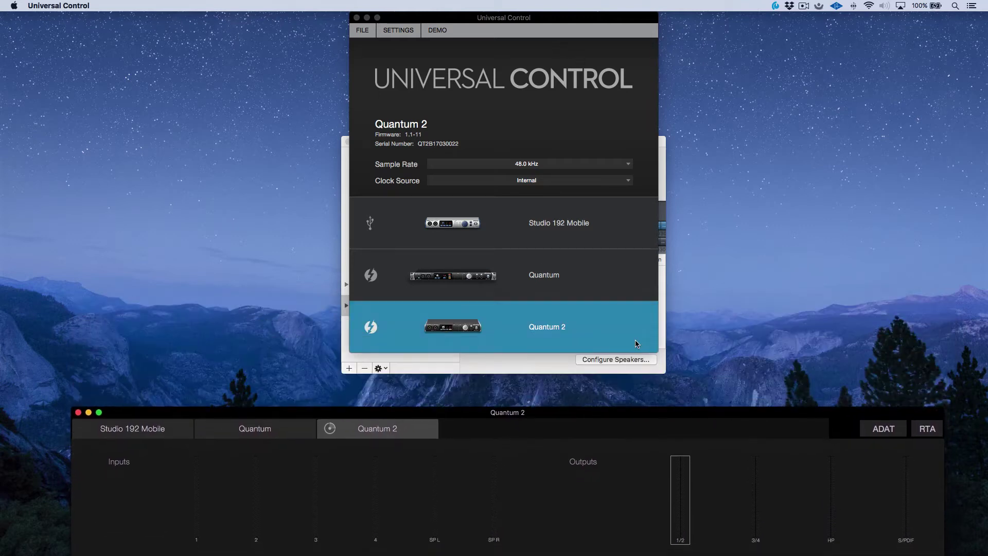
Compare the clock source options of Quantum 2 and Quantum, and set the Quantum 2 clock source to Wordclock.
drag(624, 413, 634, 382)
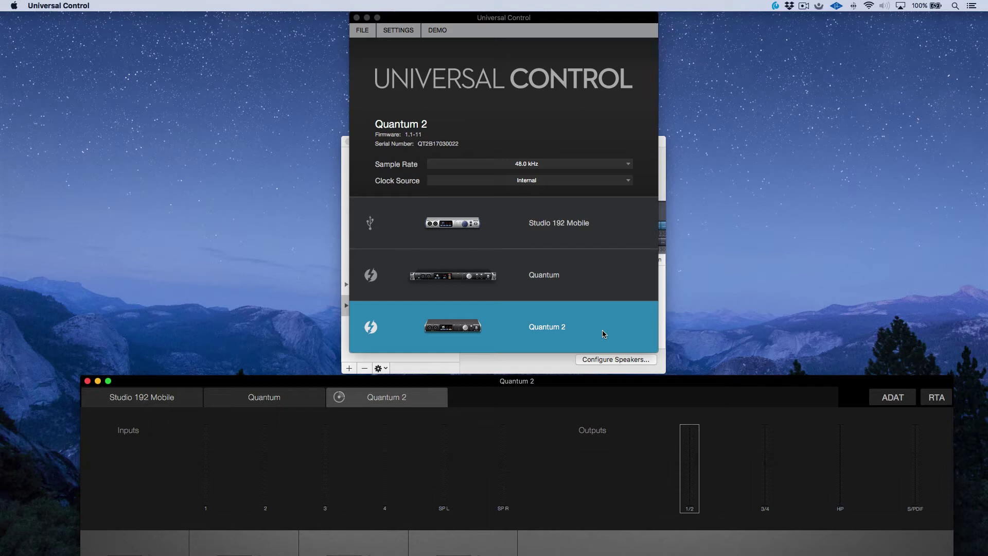
click(531, 181)
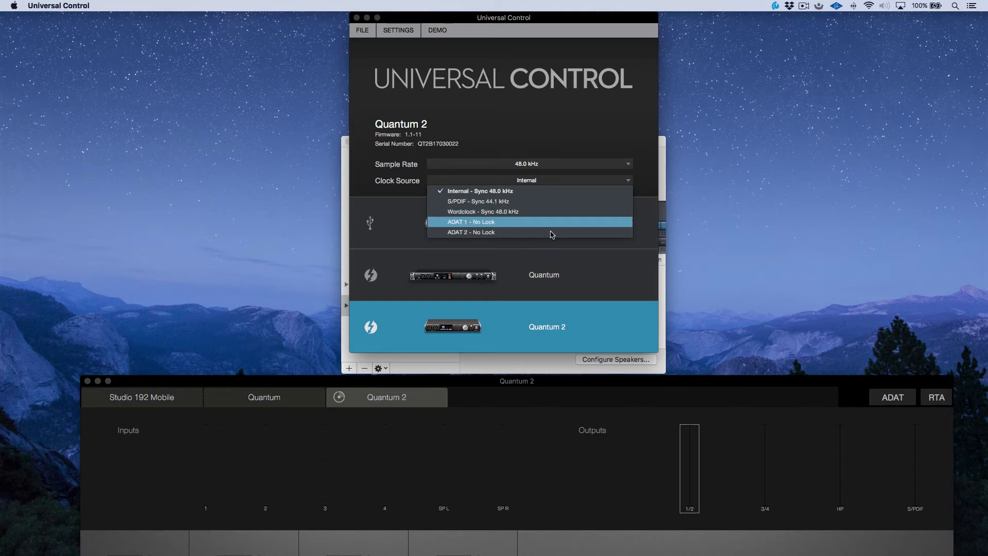
click(583, 283)
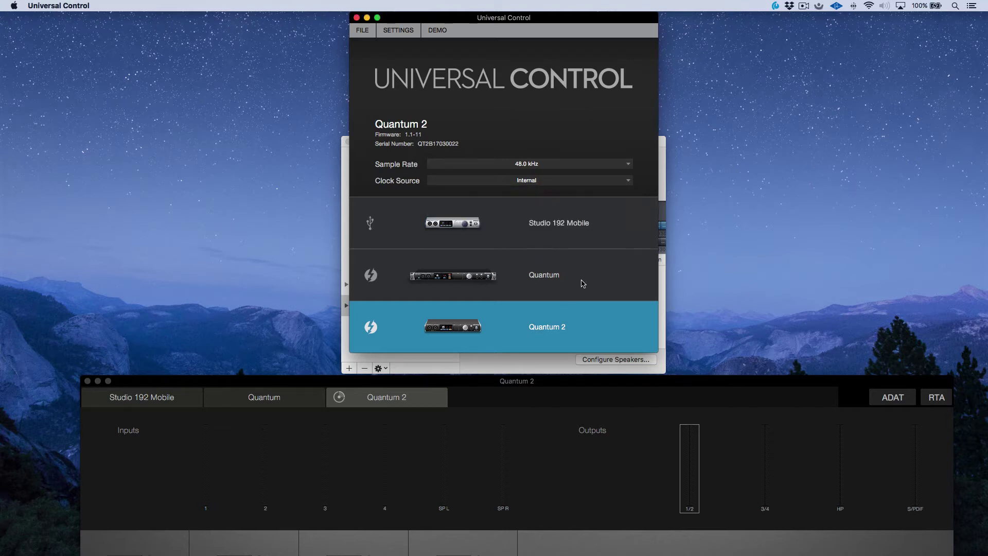
click(583, 283)
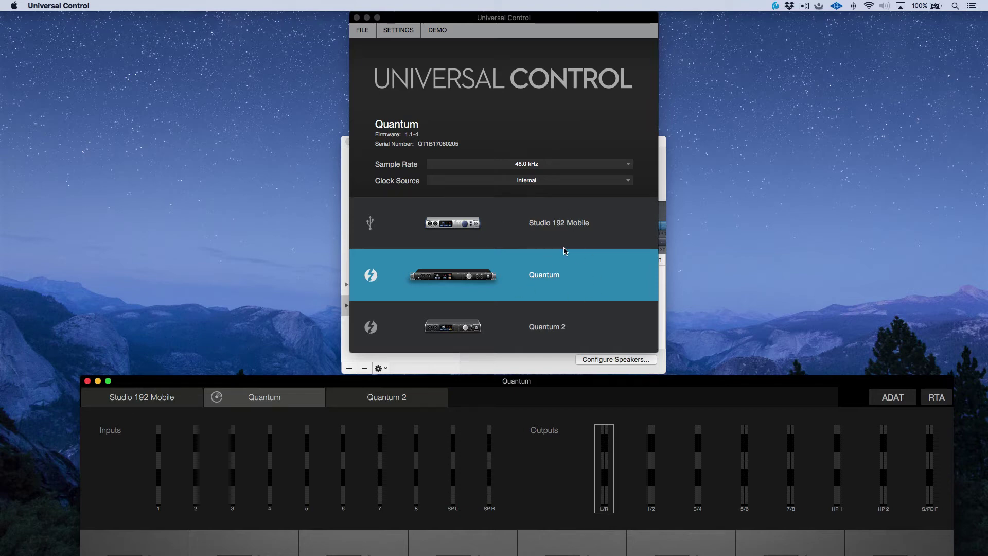
click(571, 183)
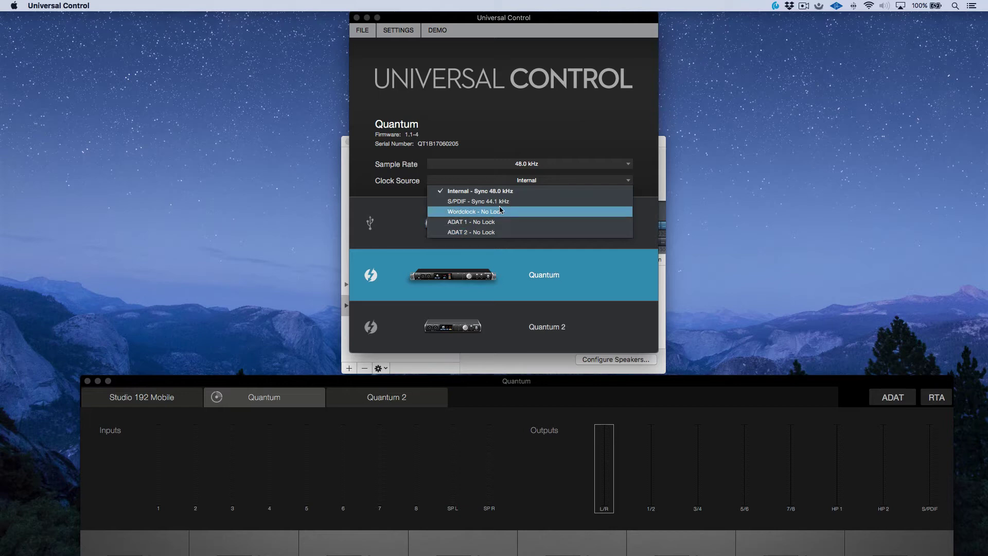
click(608, 333)
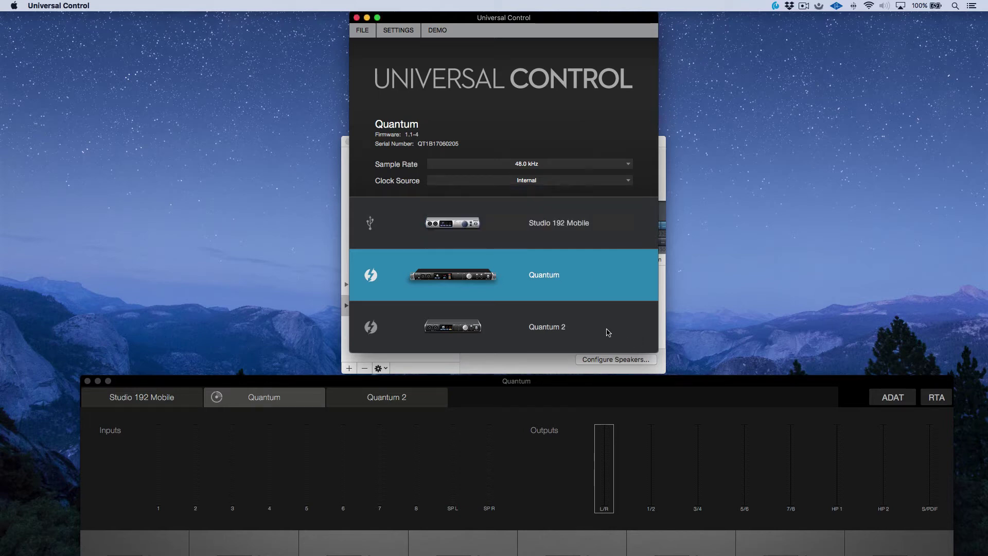
click(608, 332)
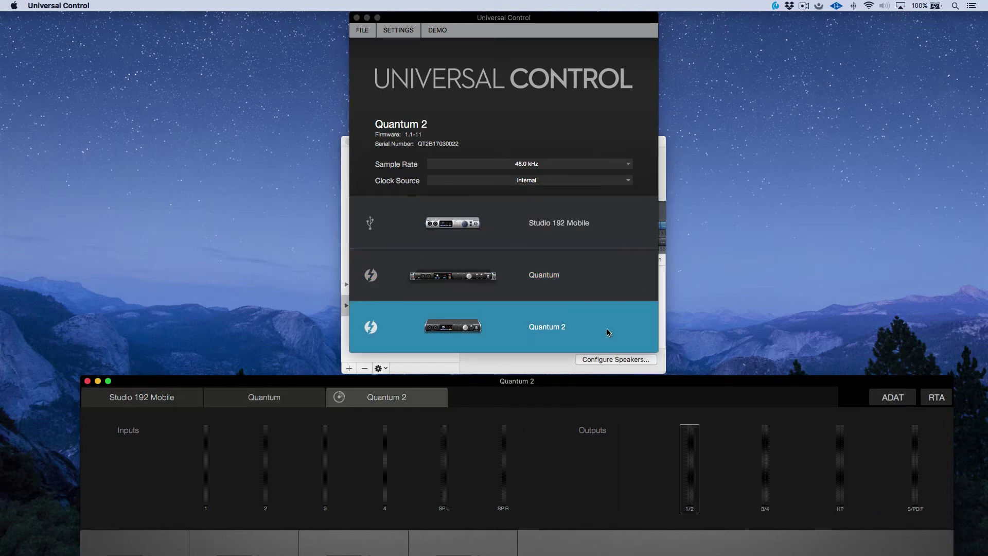
click(549, 183)
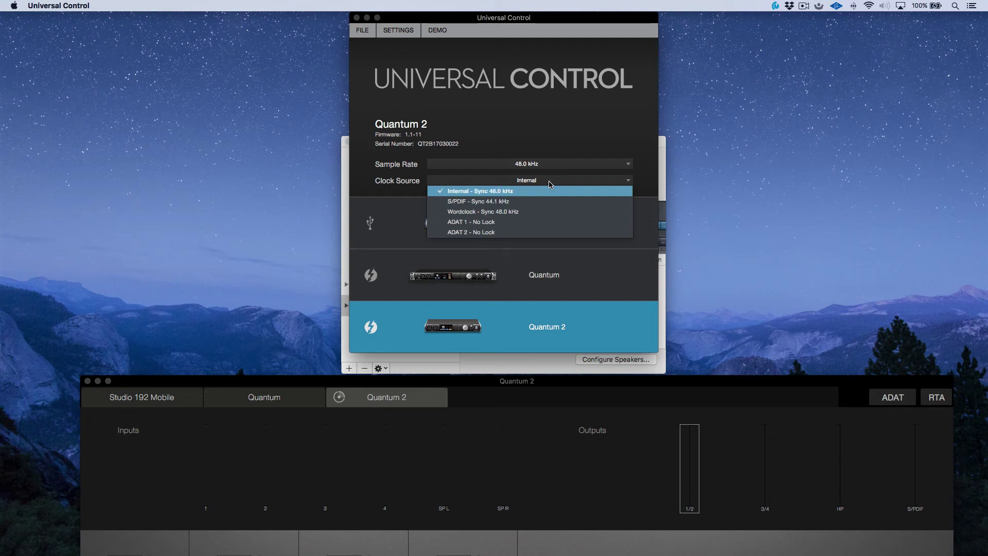
click(519, 214)
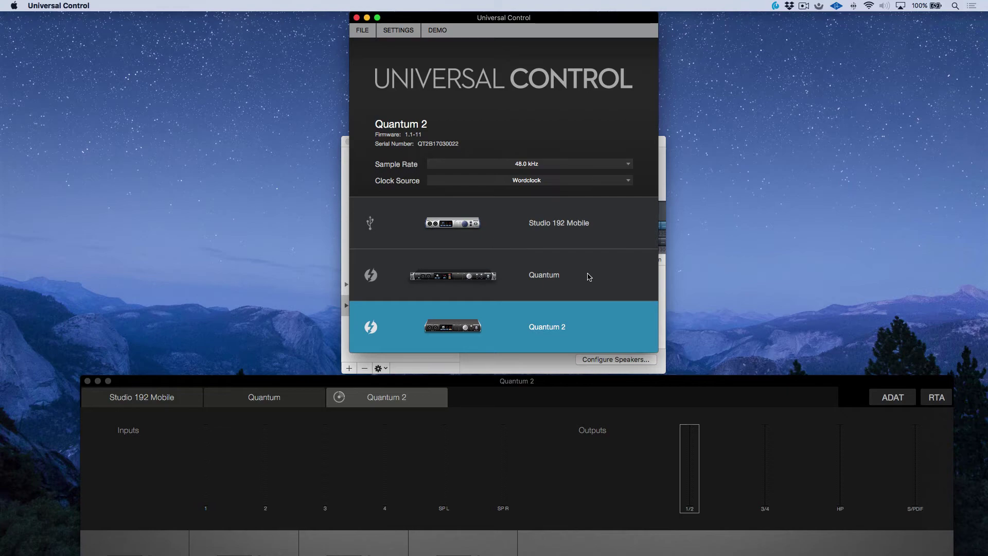
Switch to the Quantum-series Owner's Manual in Safari, examine the device aggregation wiring diagrams, and minimize the manual.
click(916, 544)
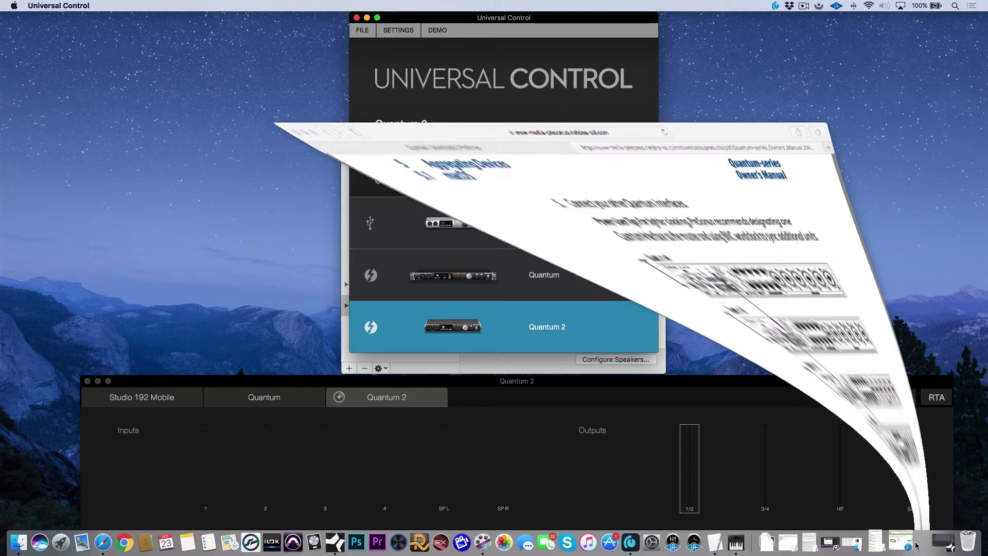
scroll(545, 256, down, 15)
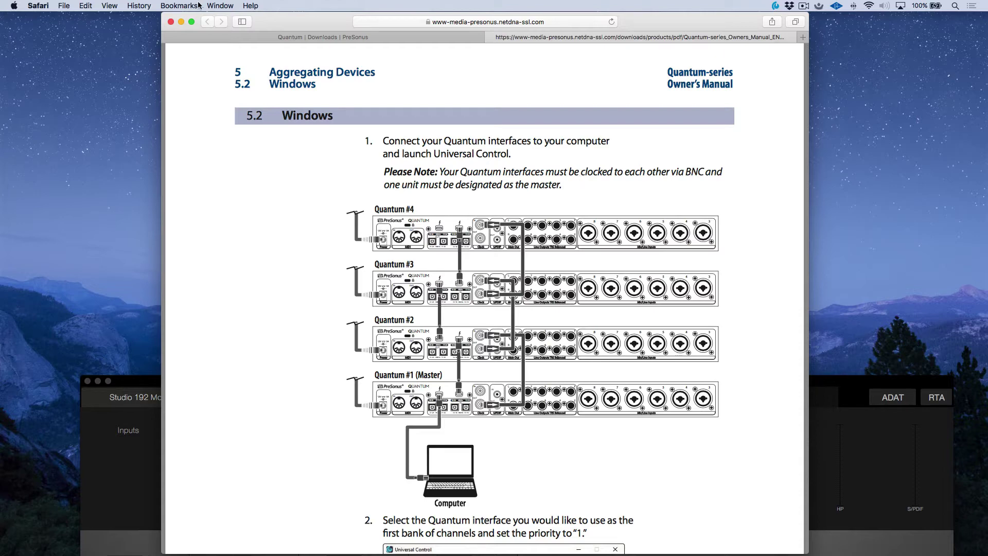
click(181, 21)
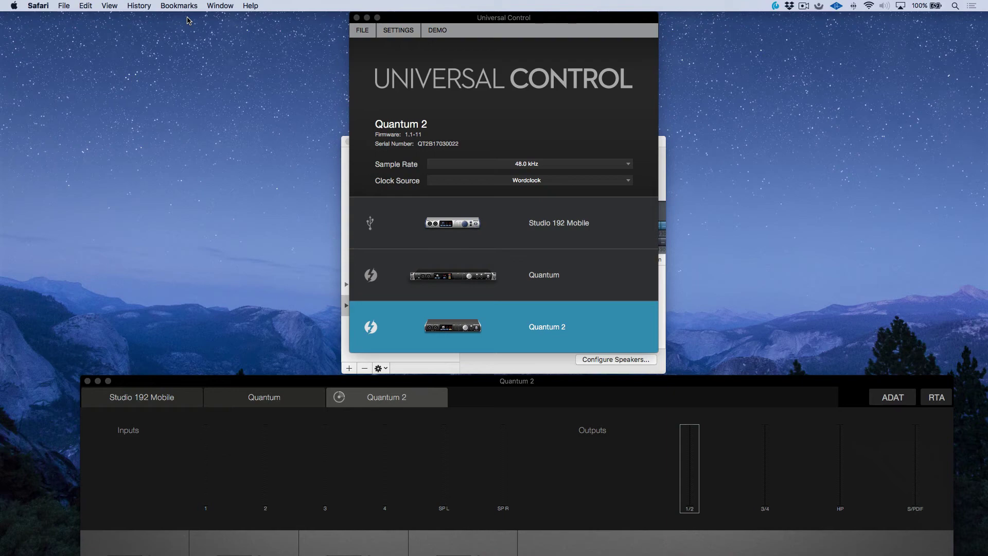
mouse_move(297, 546)
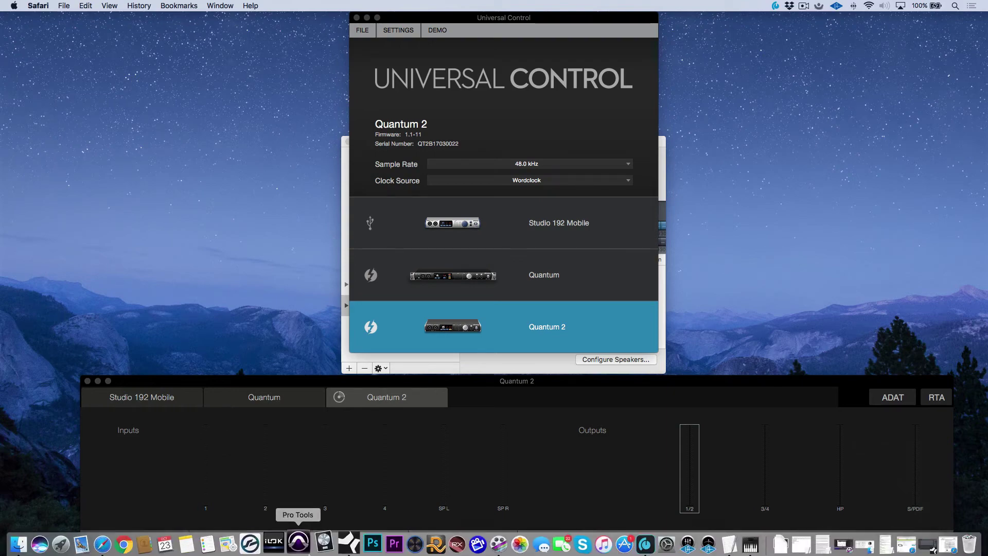
click(349, 544)
click(83, 5)
key(Down)
key(Down)
key(Down)
key(Down)
key(Down)
key(Down)
key(Down)
key(Down)
key(Down)
key(Return)
click(85, 7)
click(94, 51)
click(58, 8)
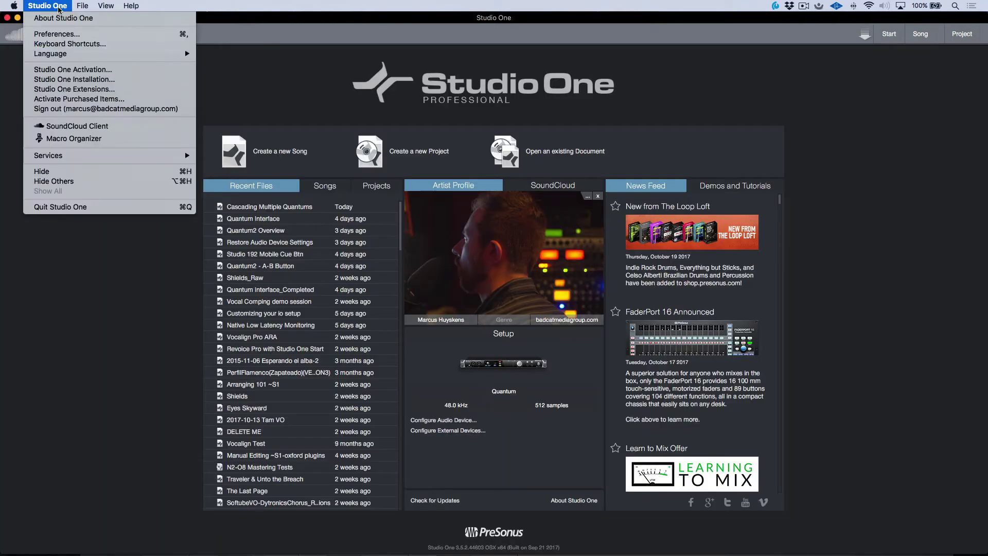
click(111, 207)
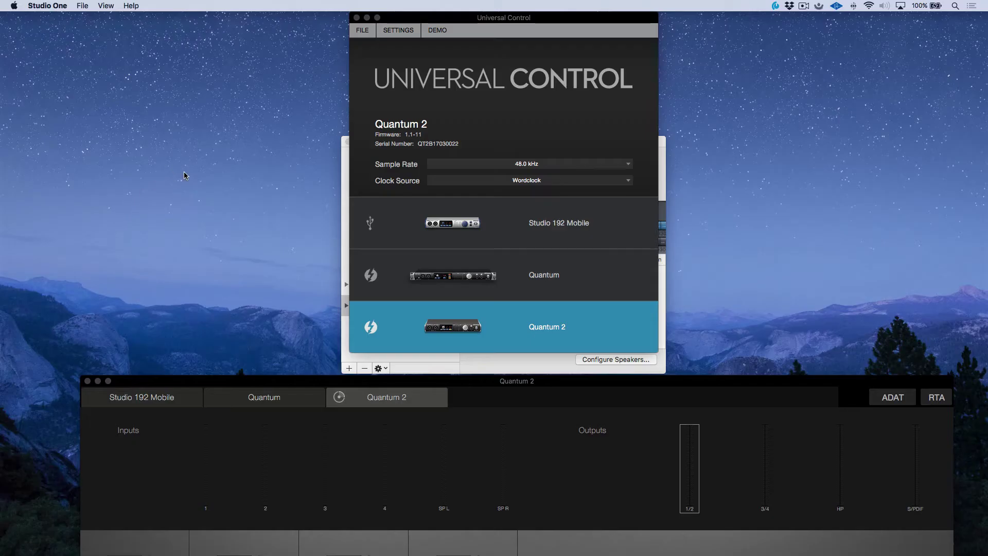
Open the Cascading Multiple Quantums song in Studio One 3.5.2 RC1 and set its playback device to Quantum+Quantum 2.
click(349, 545)
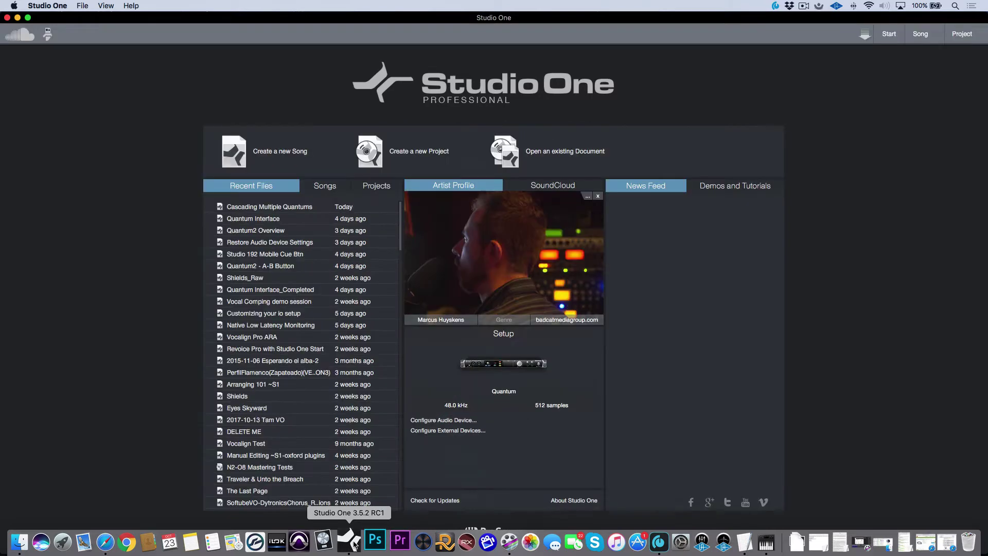
click(278, 208)
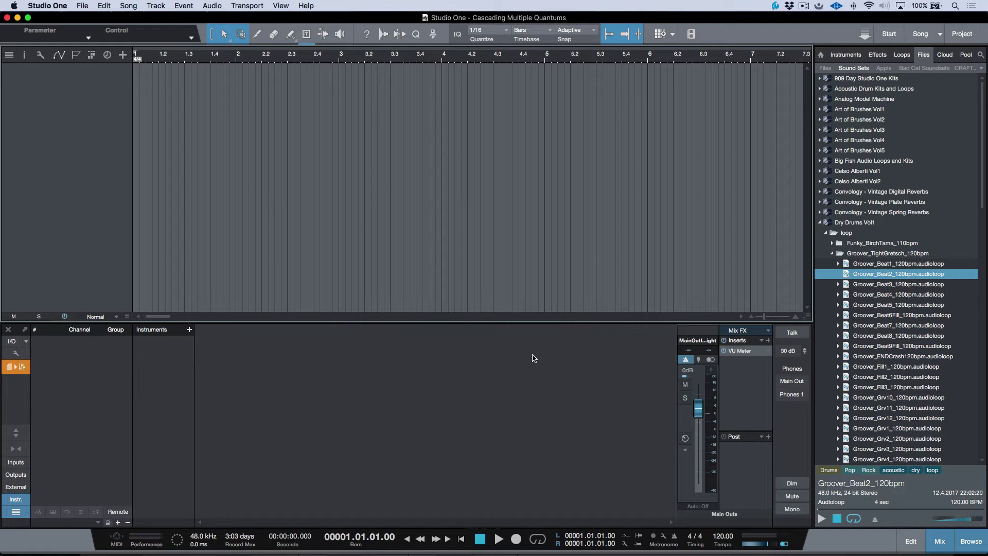
key(super+comma)
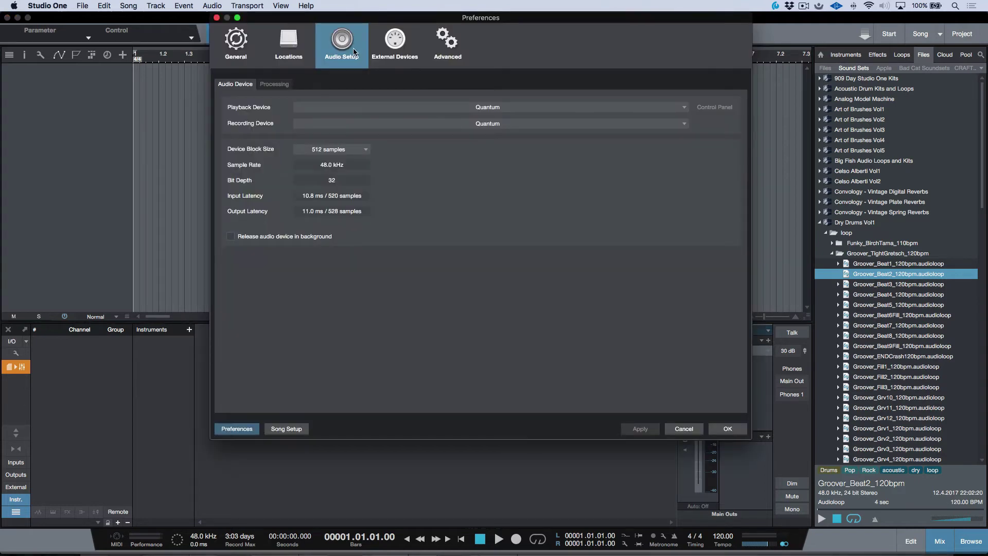
click(478, 107)
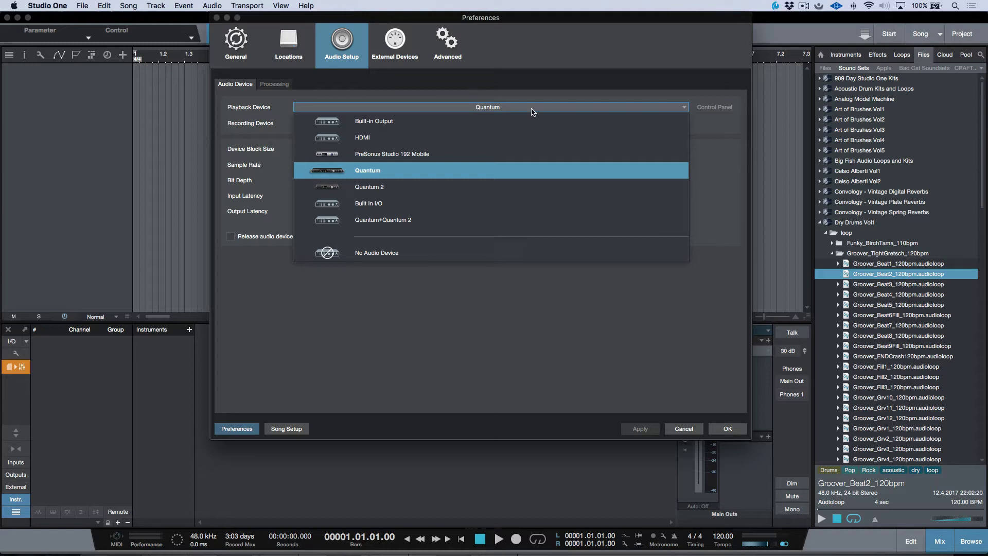
click(459, 220)
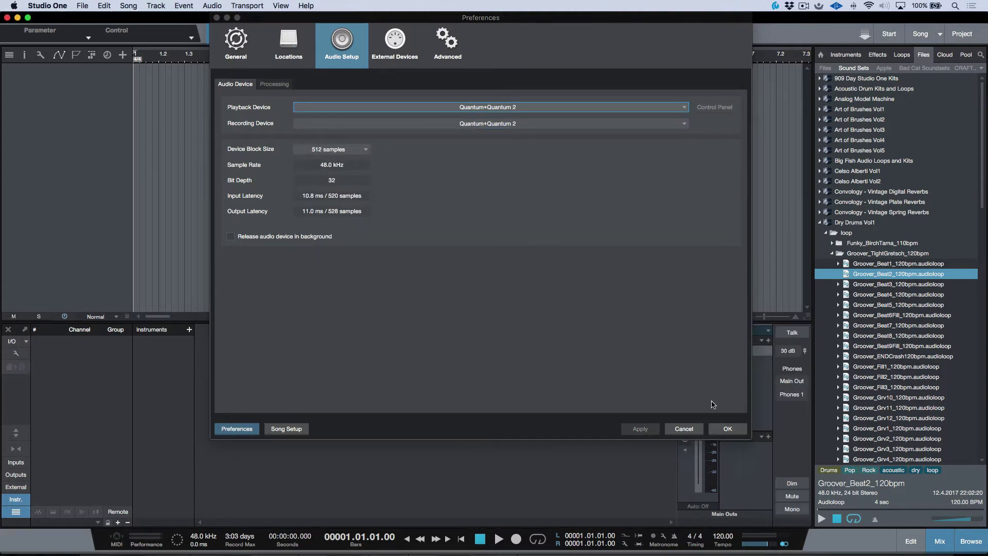
click(713, 428)
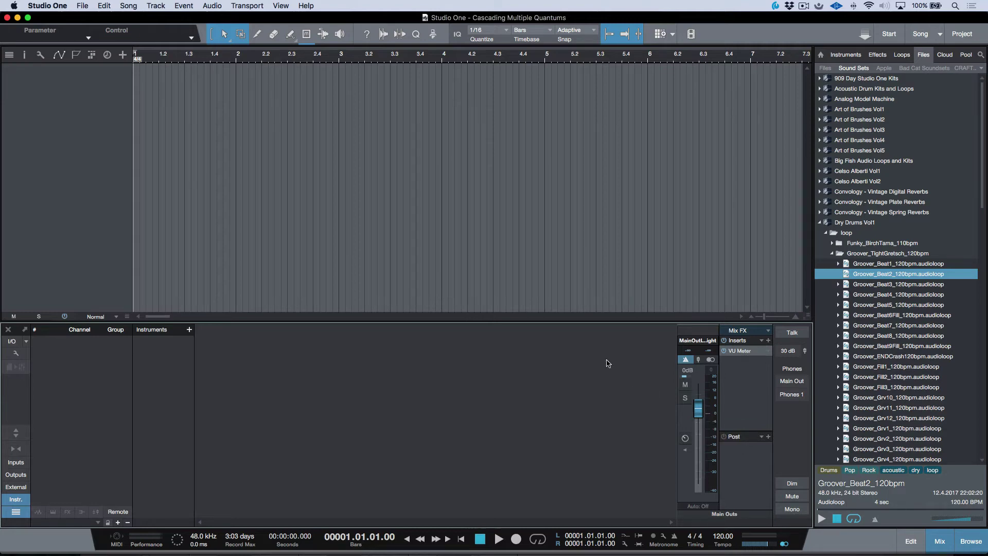
Open the song's audio input setup and examine the hardware input channels of the Quantum+Quantum 2 aggregate device.
click(14, 344)
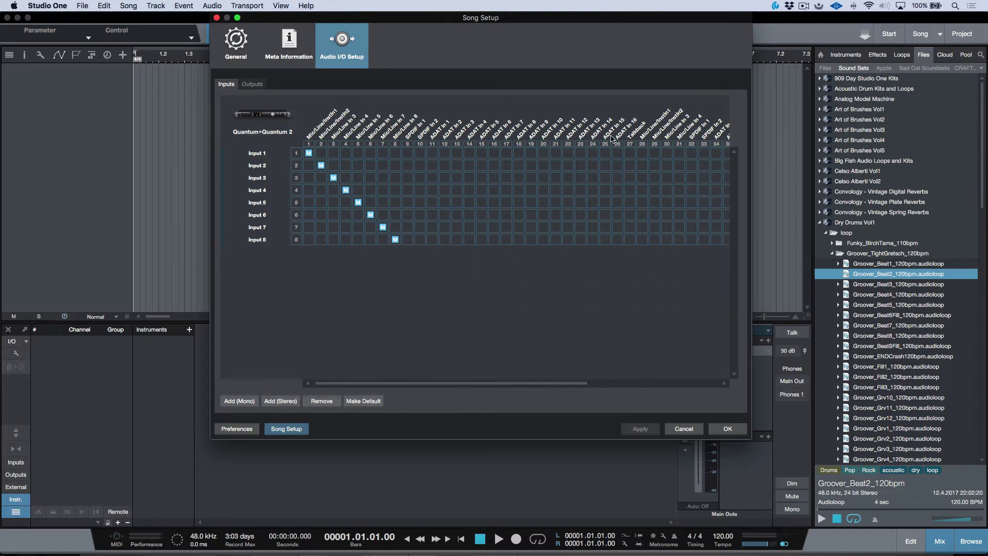
scroll(612, 138, right, 5)
scroll(600, 140, right, 10)
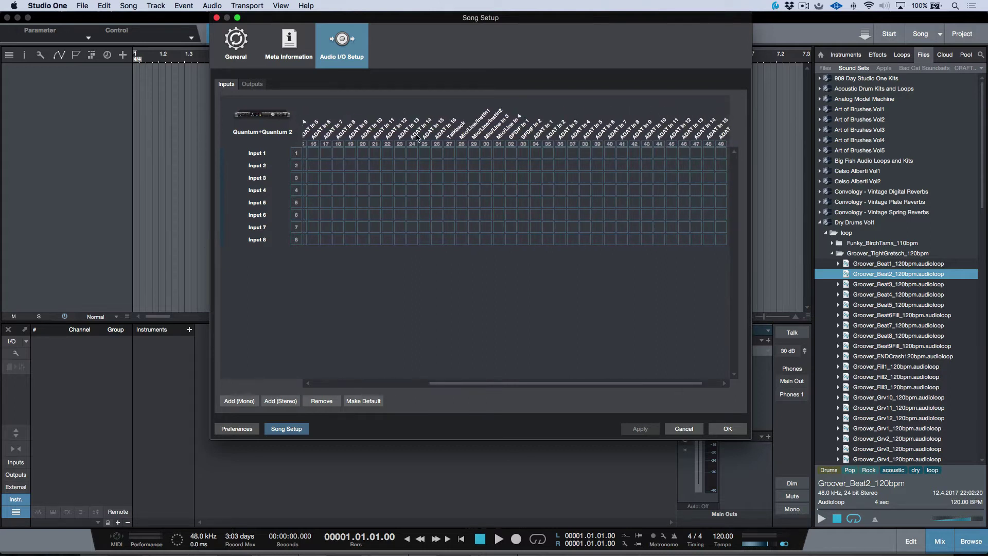
scroll(452, 138, right, 2)
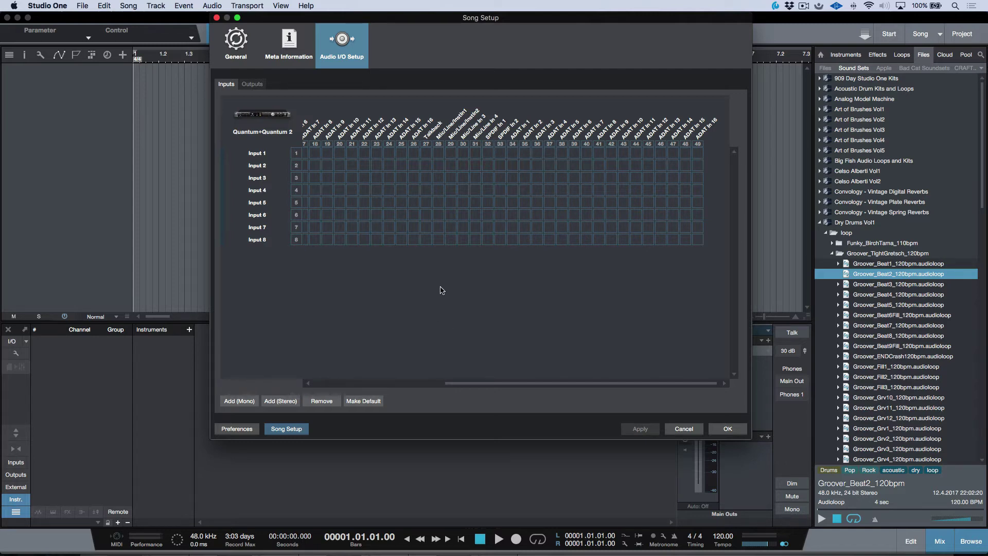
scroll(445, 288, left, 5)
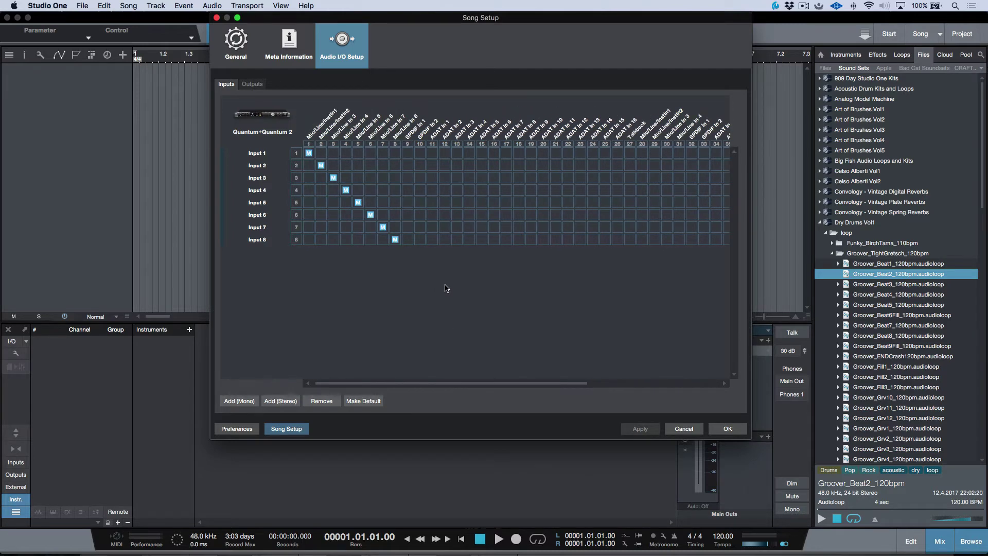
Add mono inputs 9 through 49 to the song's input matrix and review their hardware channel assignments.
click(245, 403)
click(245, 402)
click(245, 402)
click(246, 402)
click(245, 403)
click(245, 402)
click(245, 402)
click(245, 402)
click(246, 402)
click(245, 402)
click(245, 402)
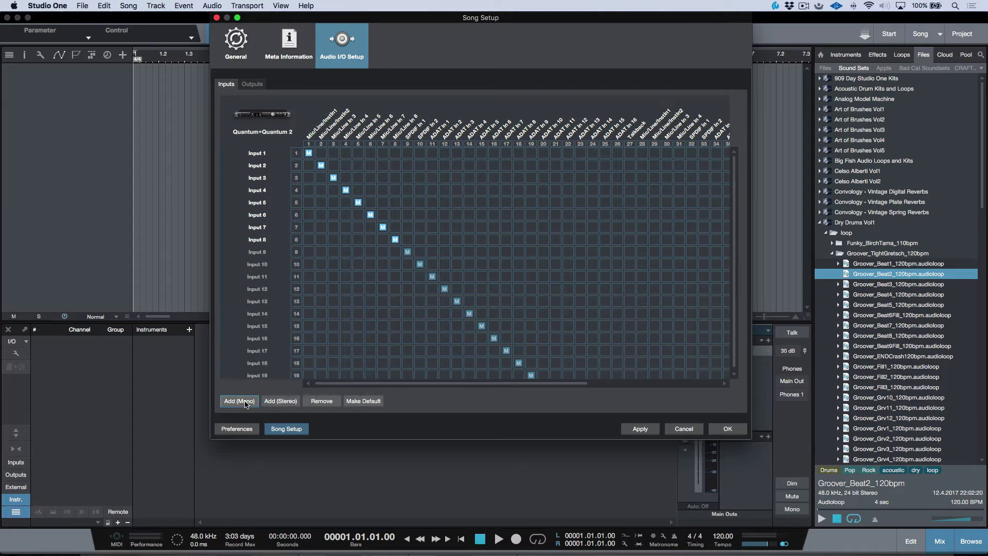
scroll(319, 340, down, 3)
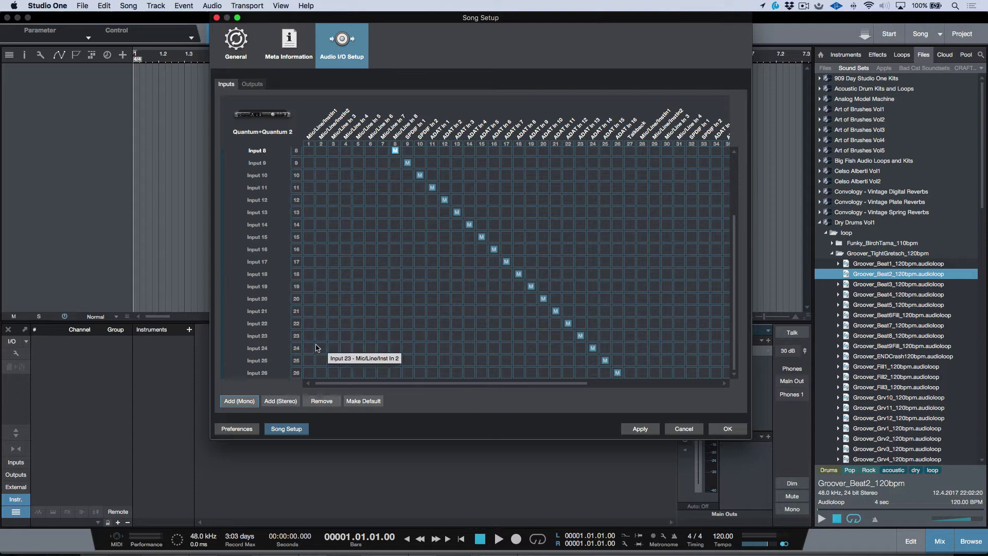
scroll(455, 292, down, 2)
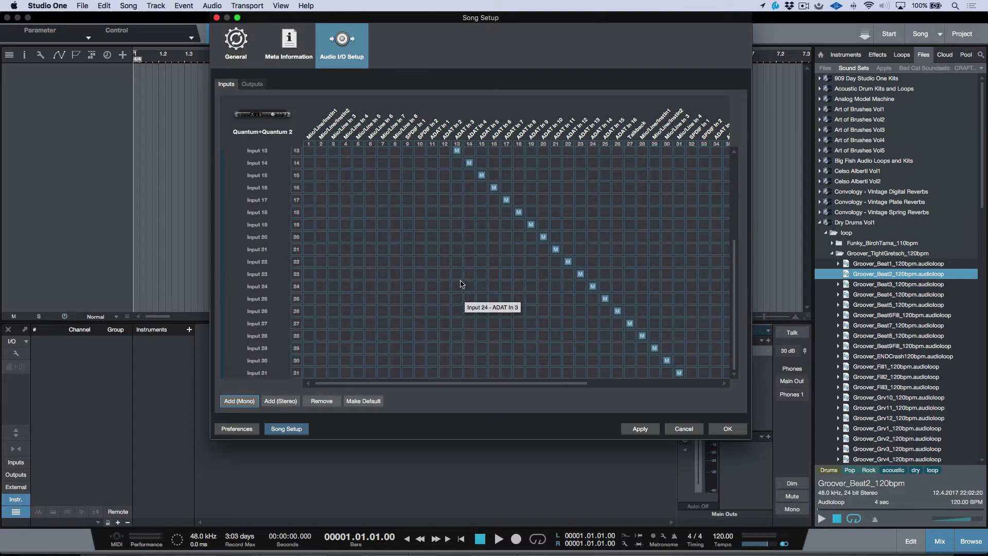
scroll(462, 284, right, 6)
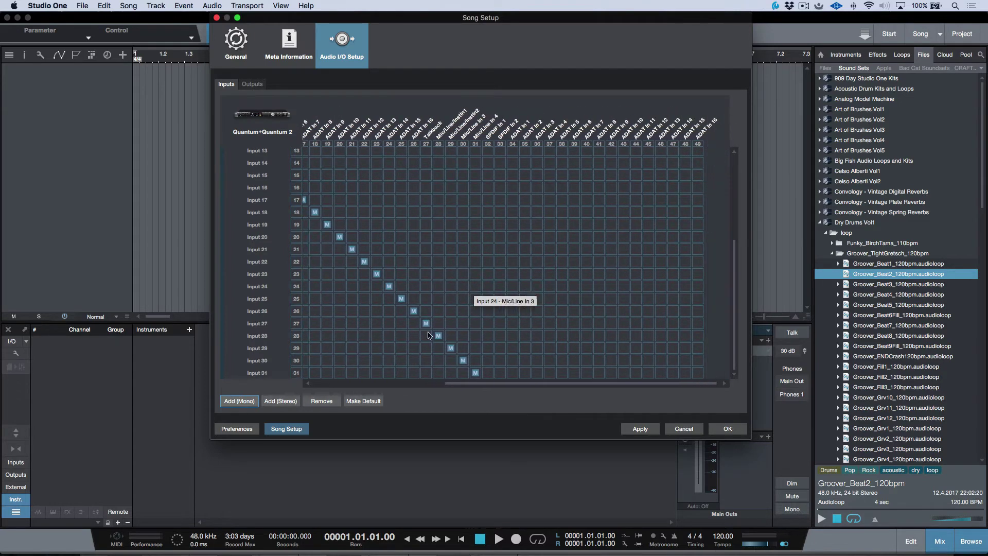
click(245, 401)
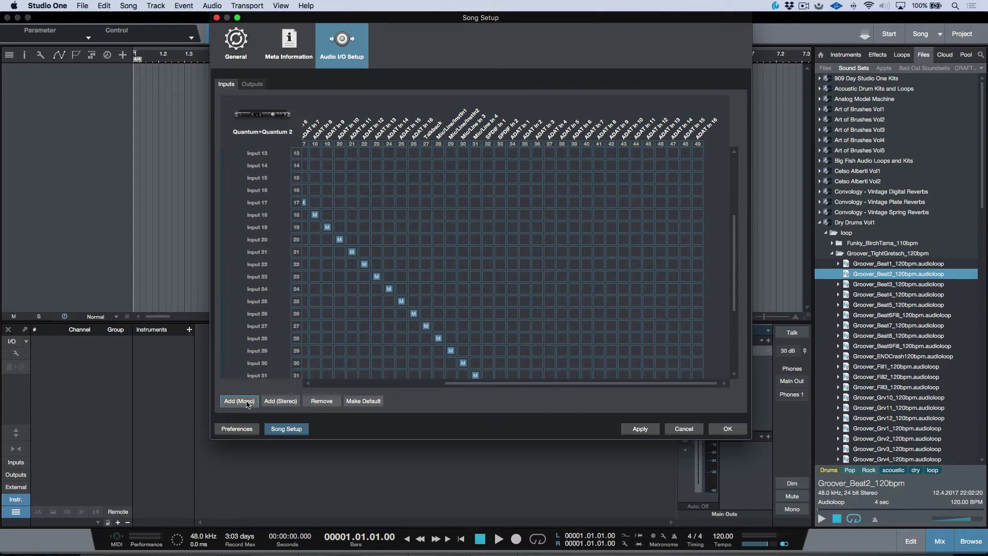
scroll(506, 279, down, 6)
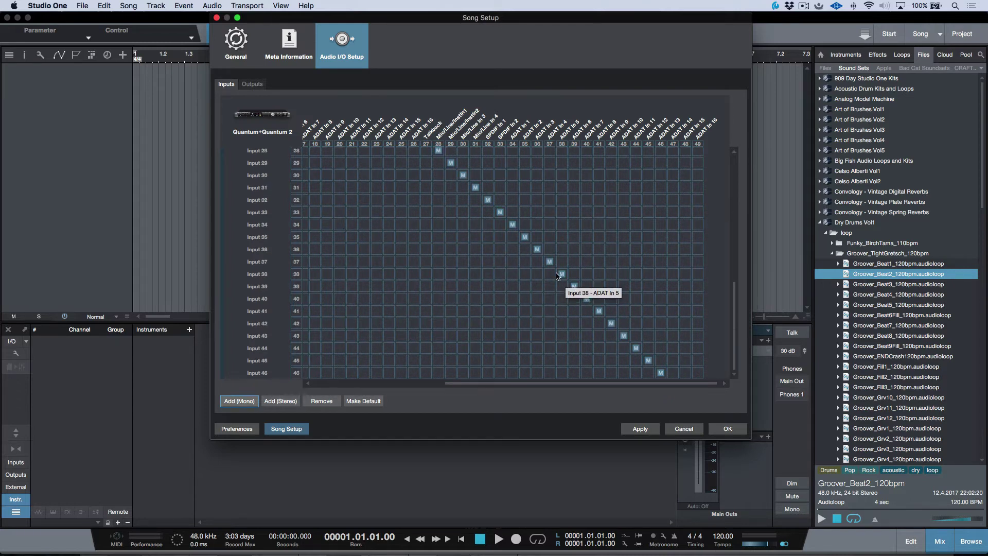
click(247, 405)
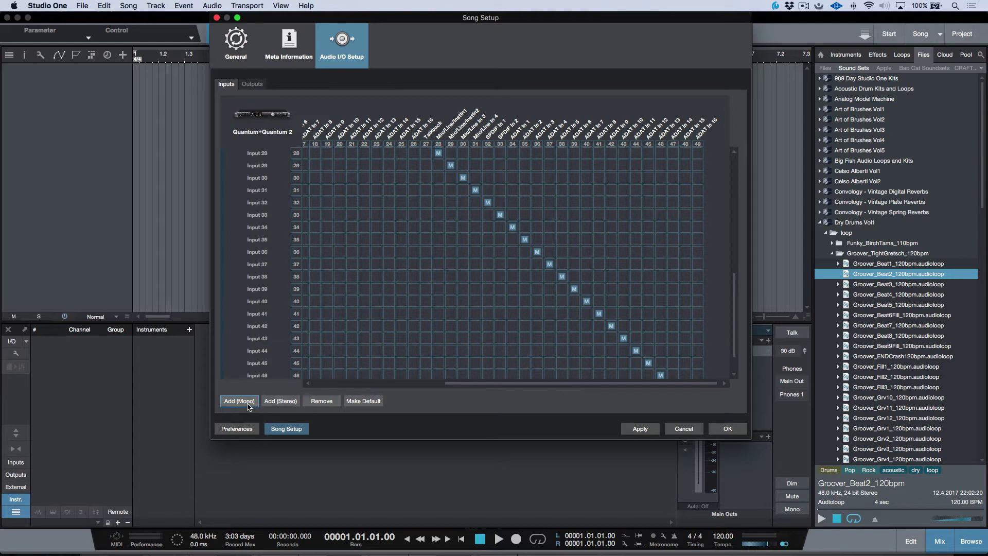
scroll(503, 281, down, 3)
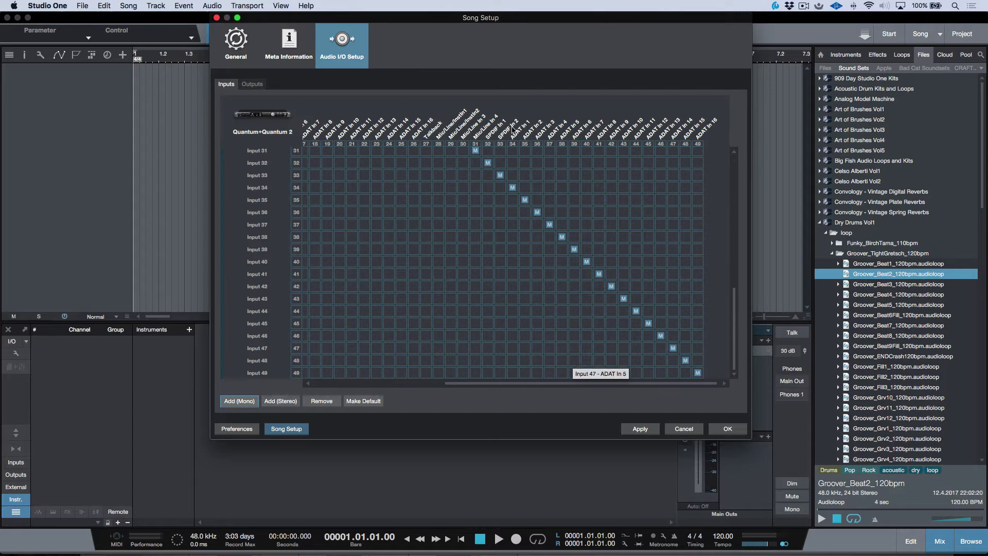
scroll(627, 333, left, 5)
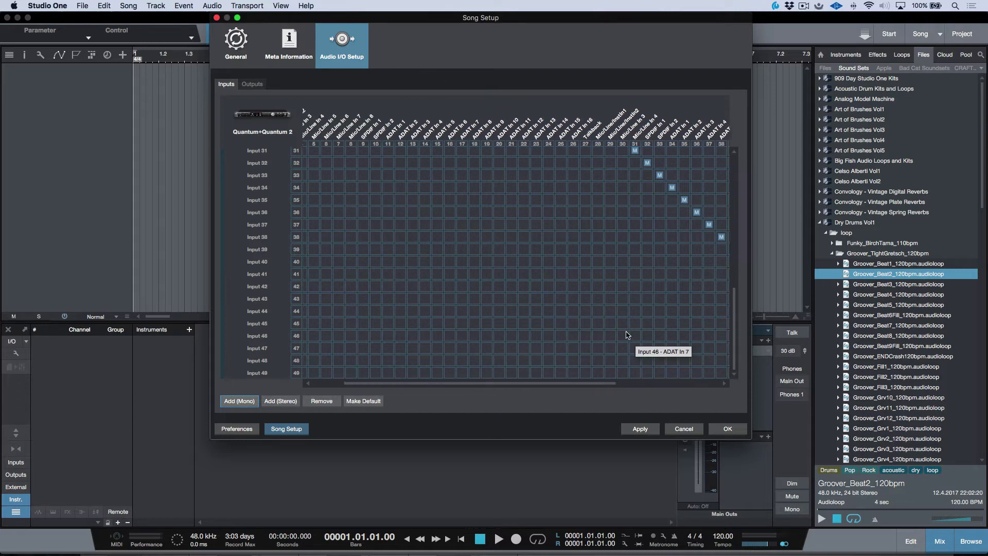
scroll(627, 334, left, 2)
scroll(627, 335, up, 10)
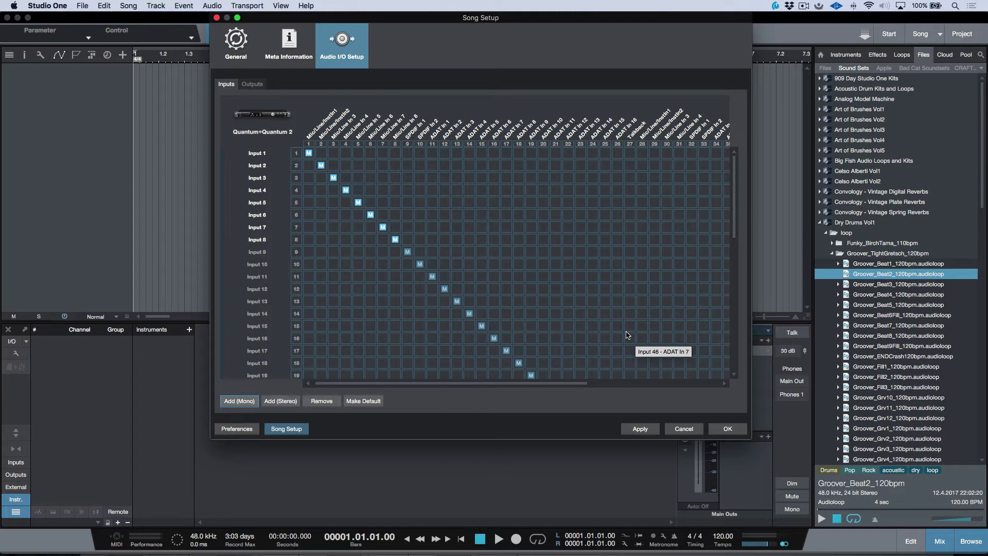
Apply the added inputs, review the aggregate device's hardware output channels, and accept the song setup.
click(642, 429)
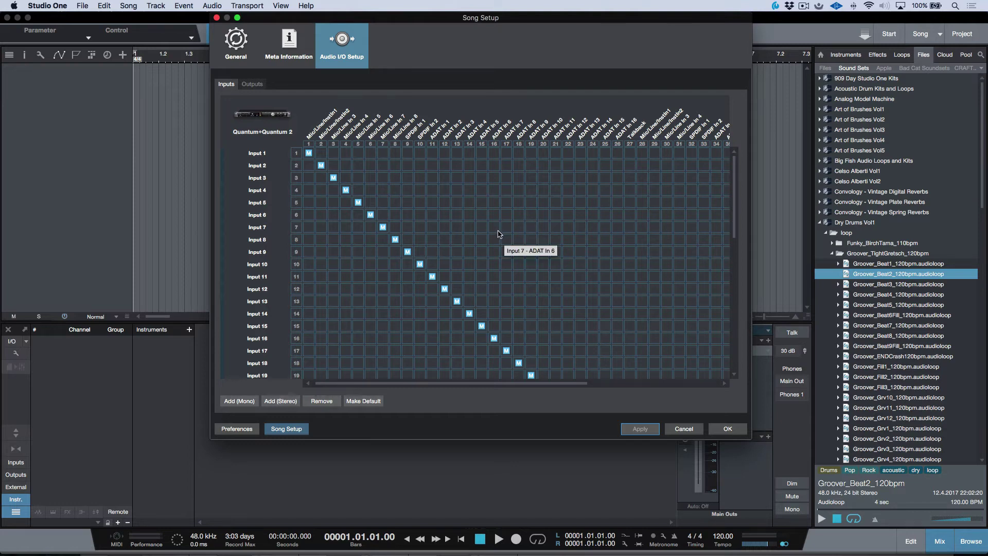
click(250, 85)
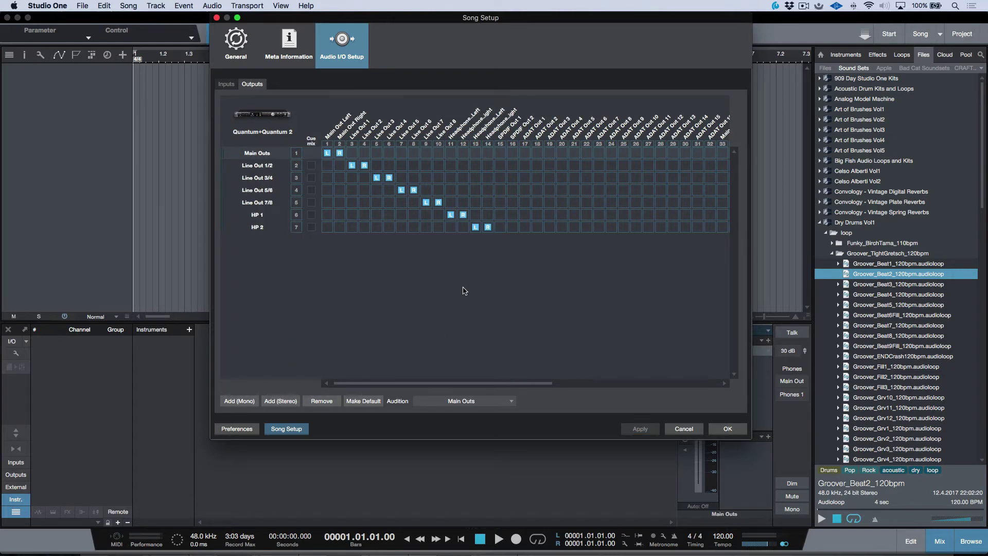
scroll(464, 290, right, 10)
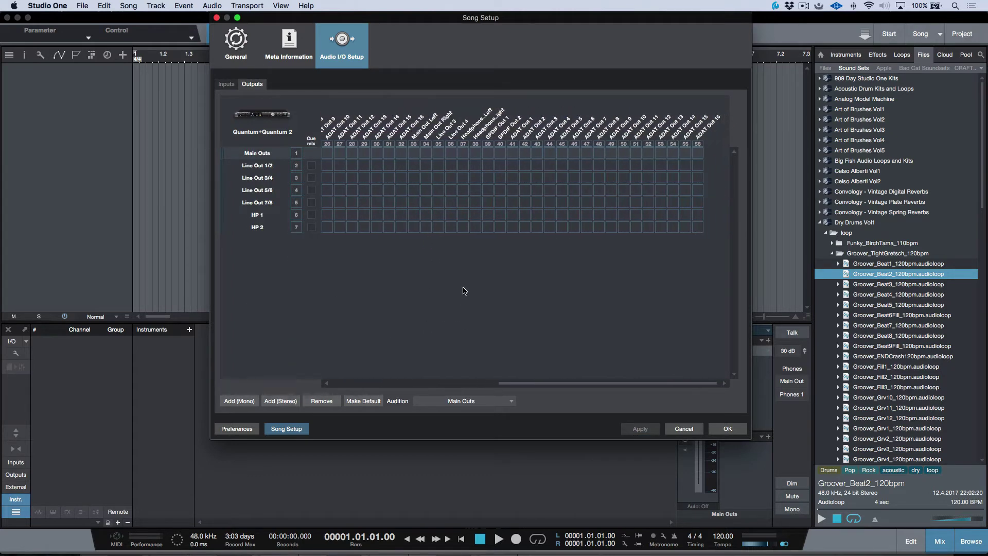
scroll(465, 290, left, 10)
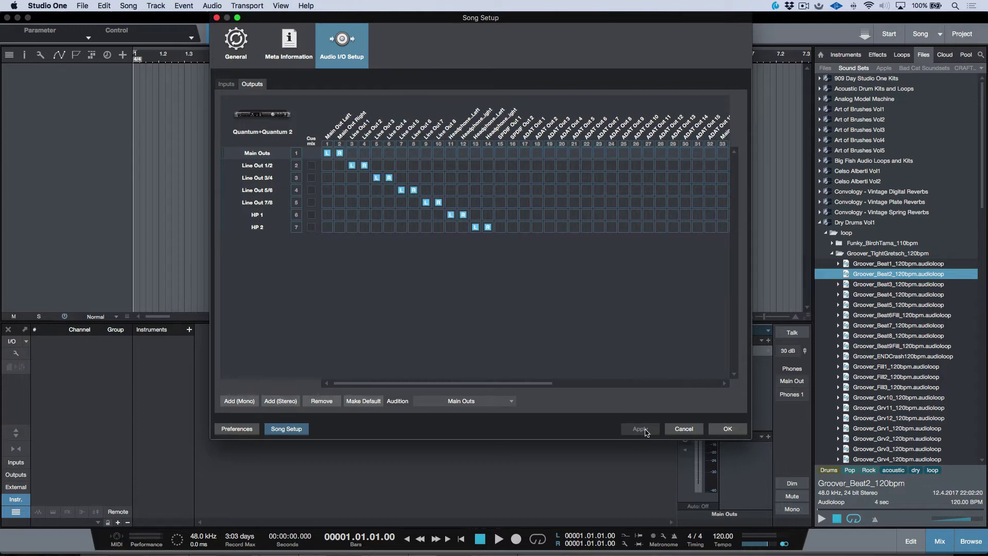
click(730, 430)
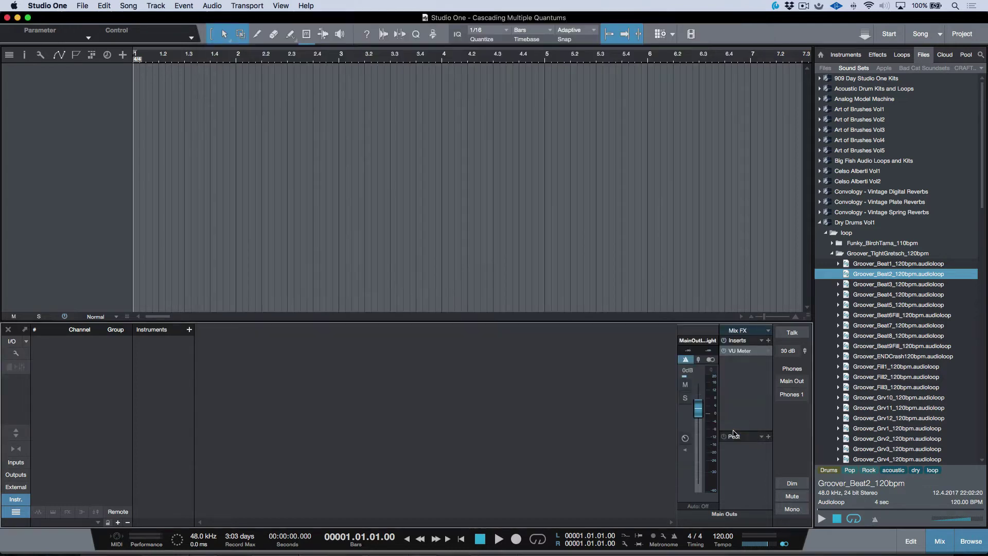
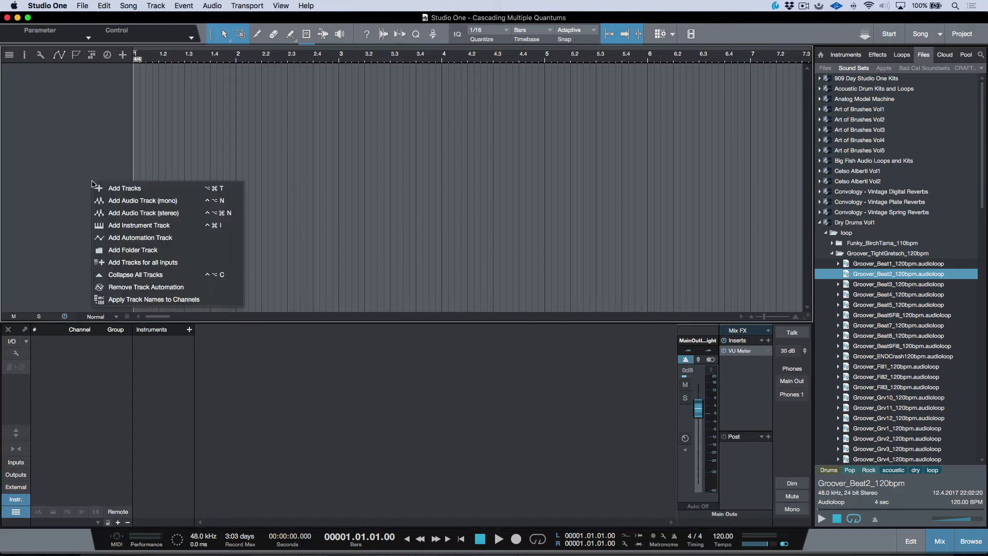
Add a mono audio track to the song and set its input to Input 3 - Mic/Line In 3.
click(141, 205)
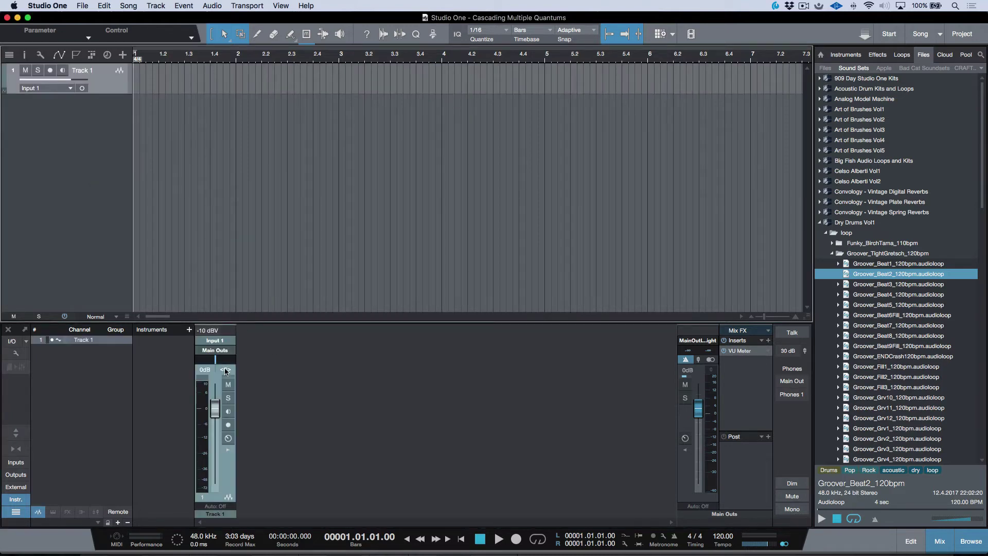
click(221, 341)
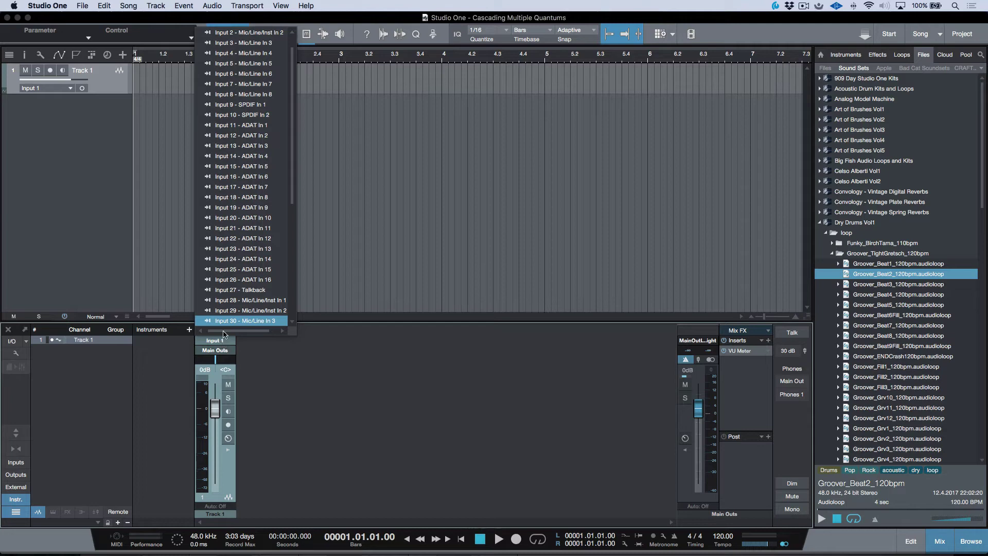
click(244, 45)
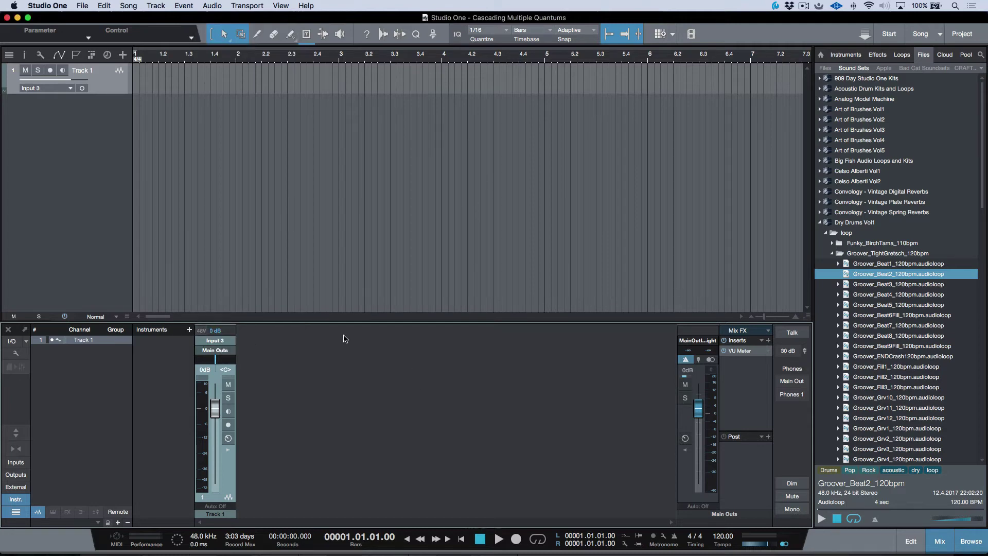
Set Track 1's input back to Input 1 and toggle its sensitivity to +4 dBu and back to -10 dBV.
click(226, 339)
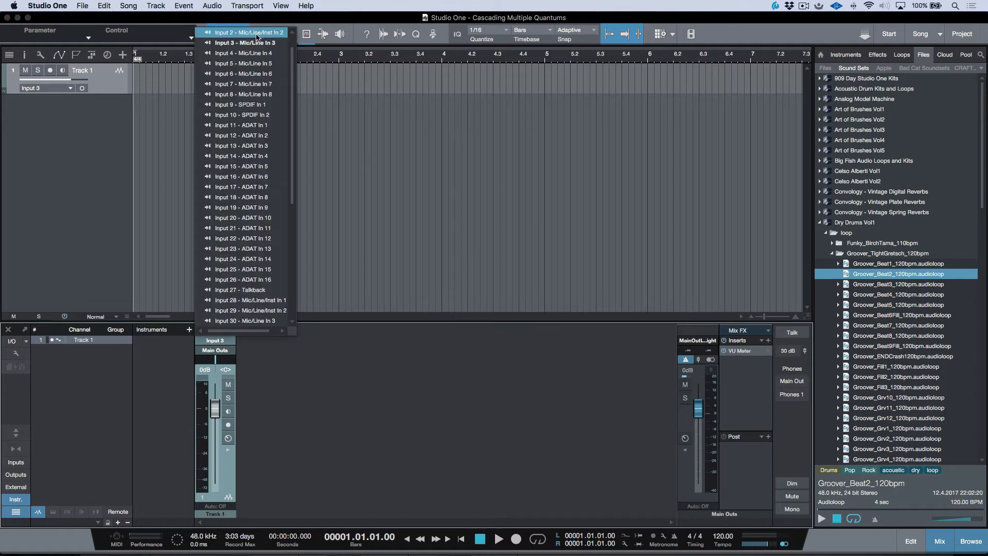
click(256, 44)
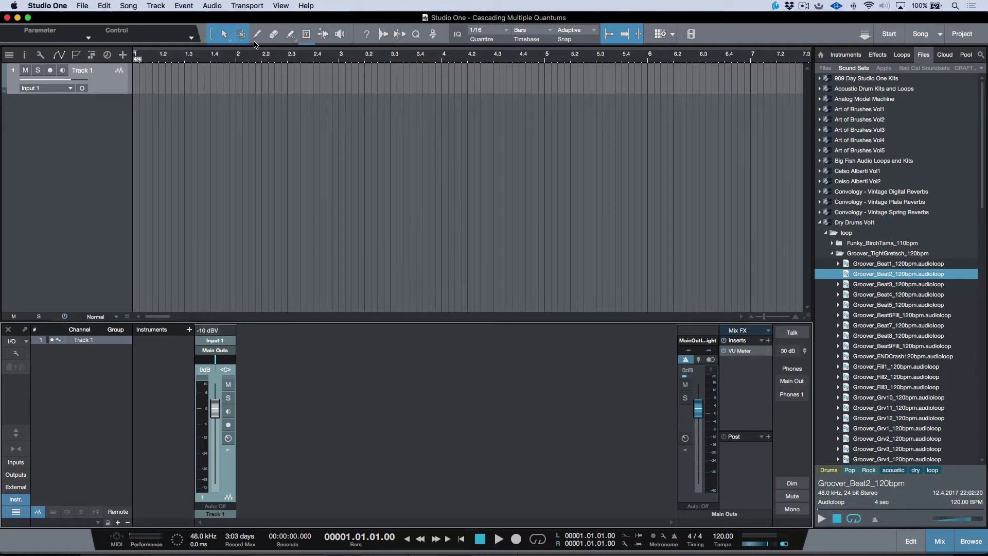
click(208, 331)
click(209, 331)
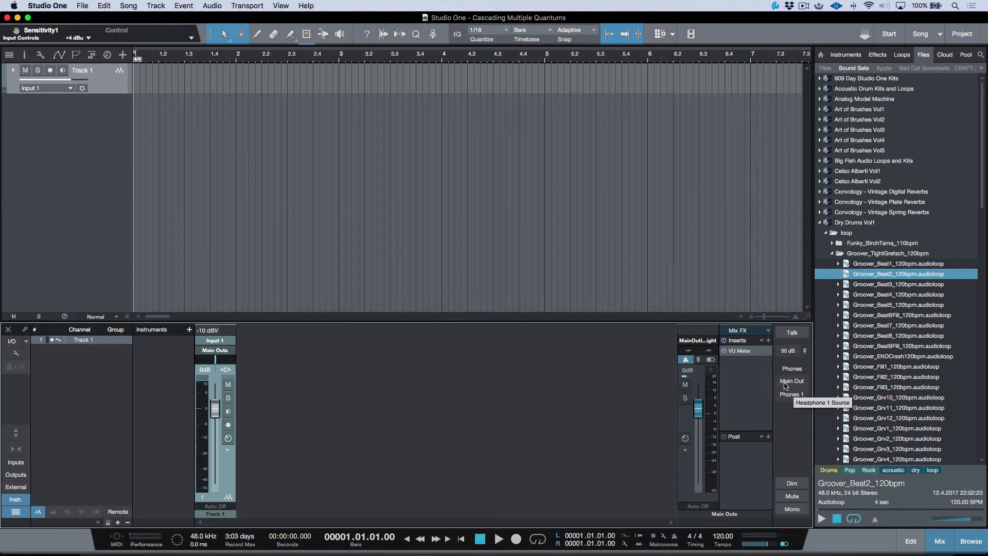
Switch to Universal Control, show the Quantum's controls, and move its mixer window up into full view.
key(super+Tab)
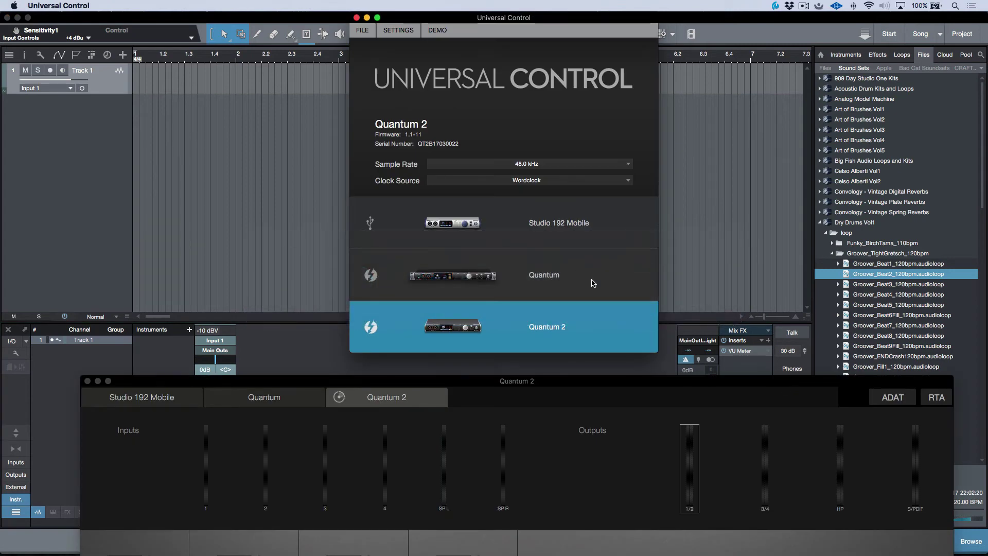
click(594, 283)
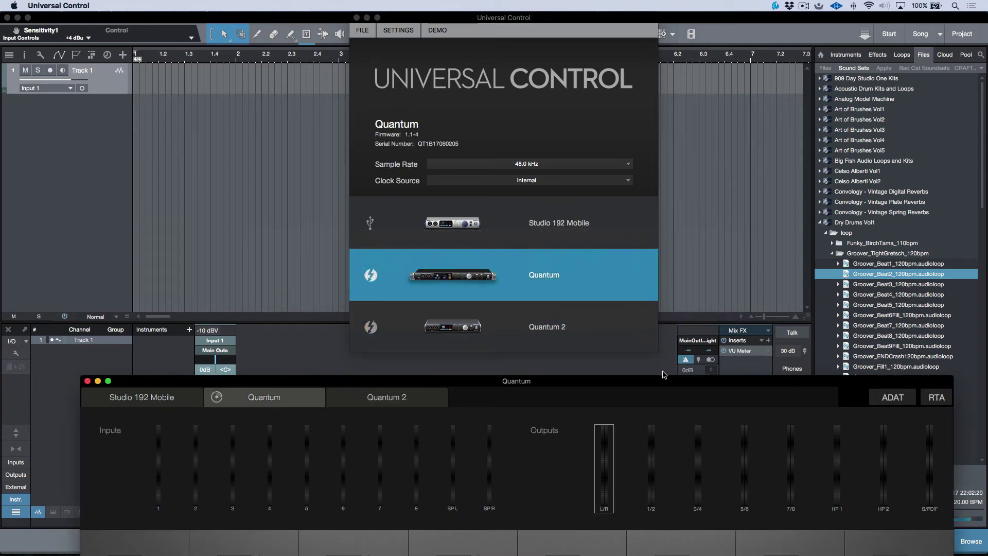
drag(671, 381, 667, 66)
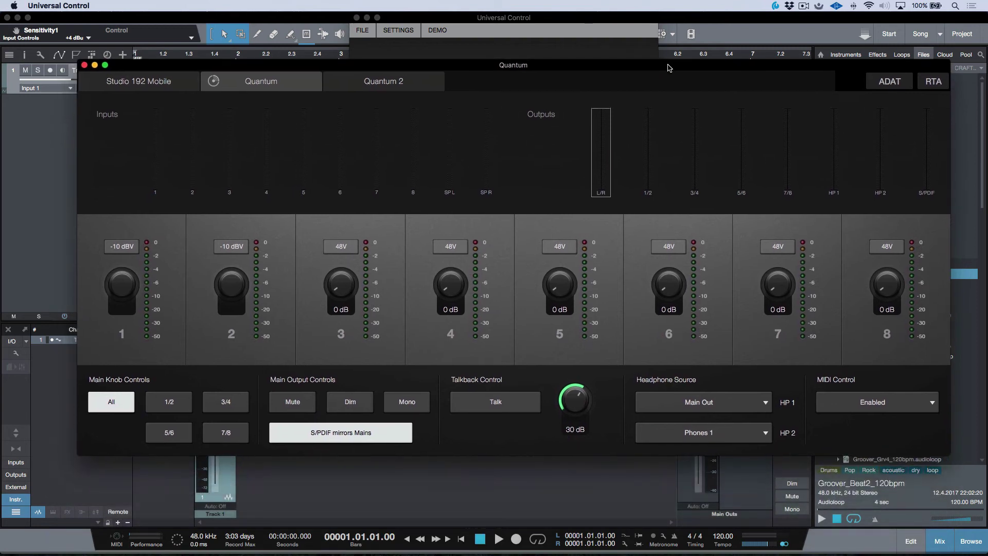
Switch to Audio MIDI Setup, examine the subdevices of the Quantum+Quantum 2 aggregate, minimize its window, and return to Studio One.
key(super+Tab)
key(super+Tab)
key(super+Tab)
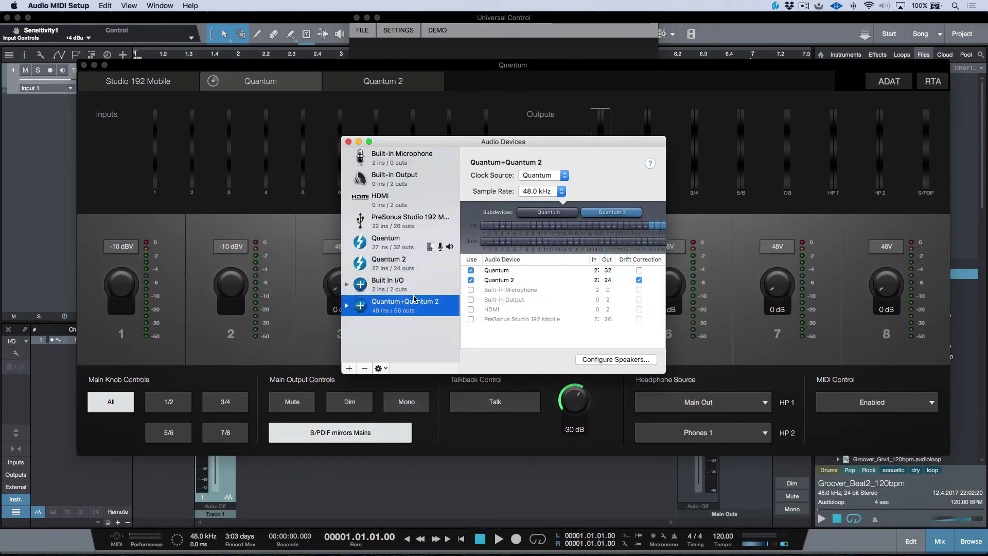
click(347, 305)
click(359, 142)
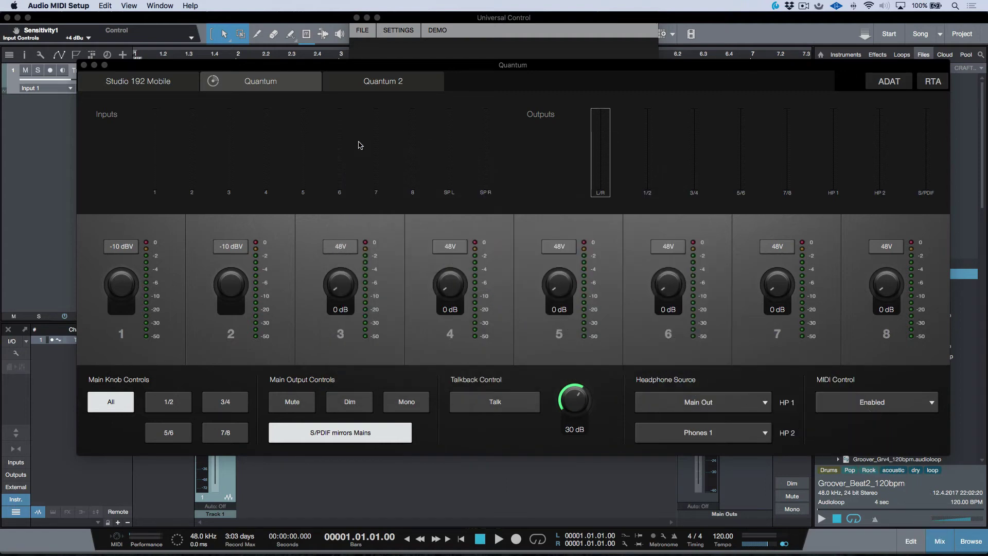
click(571, 491)
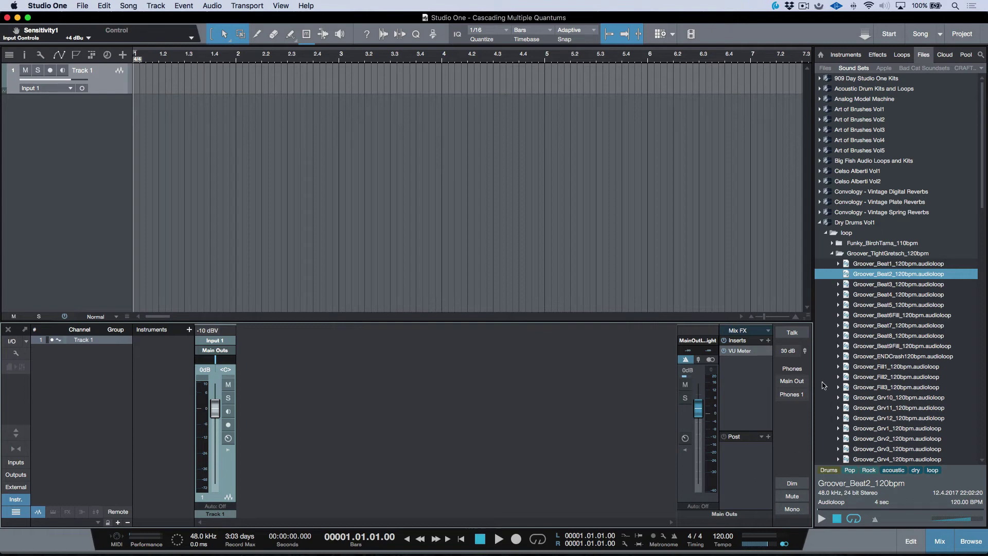
Switch to Universal Control, examine the Quantum and Quantum 2 control pages, and return to Studio One.
key(super+Tab)
key(super+Tab)
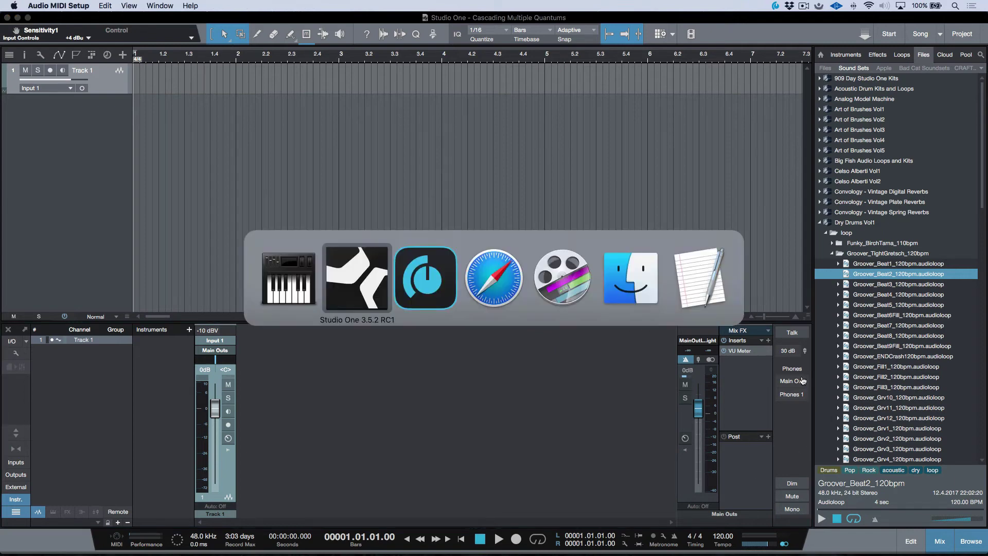
key(super+Tab)
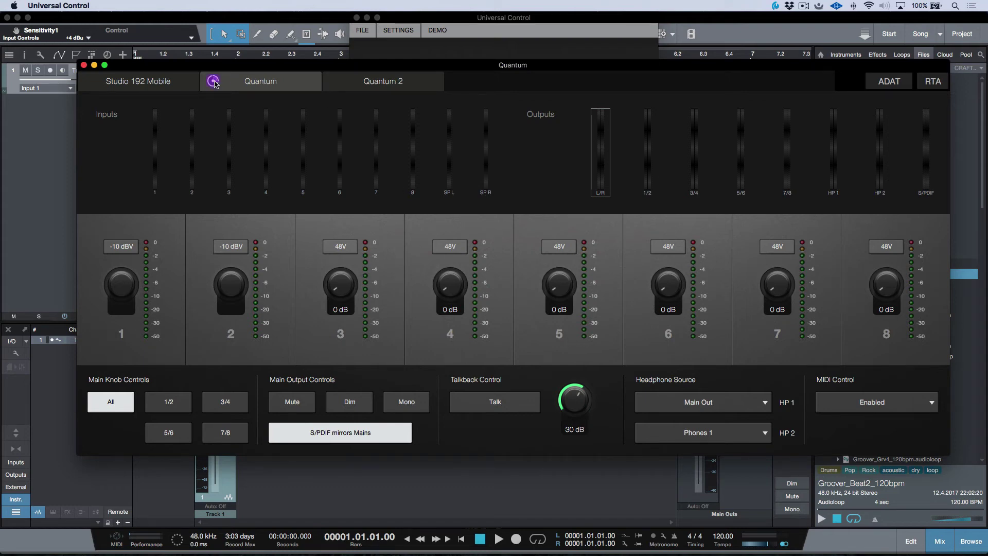
click(363, 83)
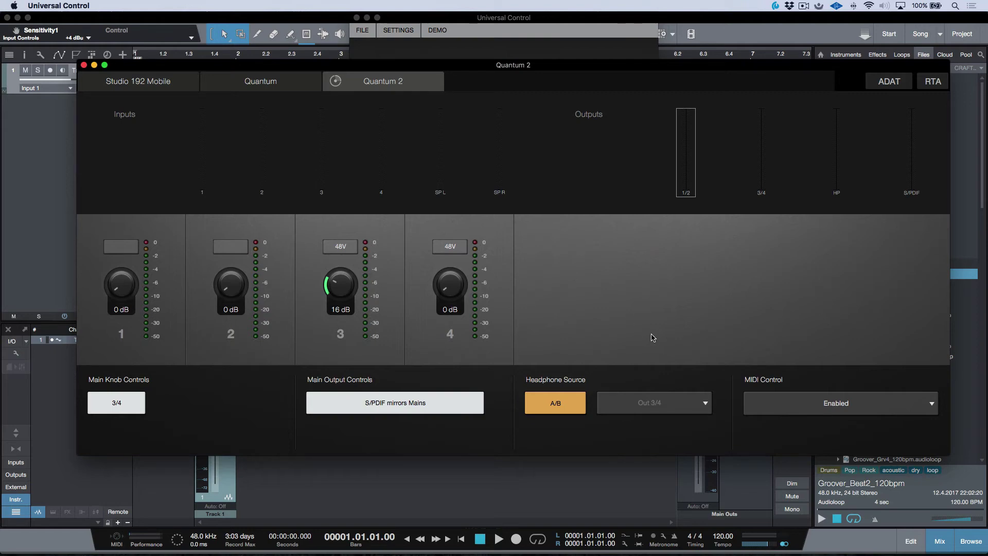
click(567, 481)
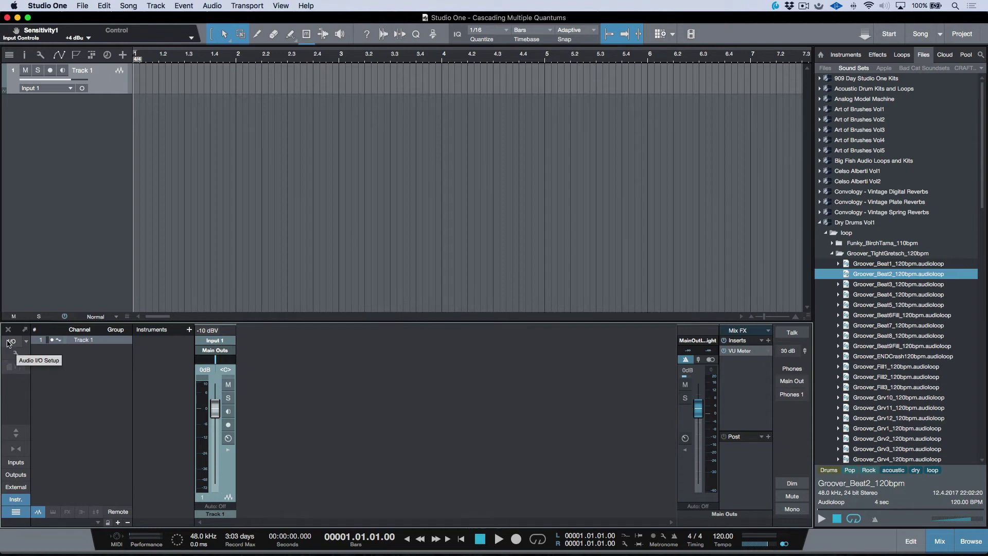
Add a stereo output named Q2 HP to the song's output matrix and enable it as a cue mix.
click(8, 341)
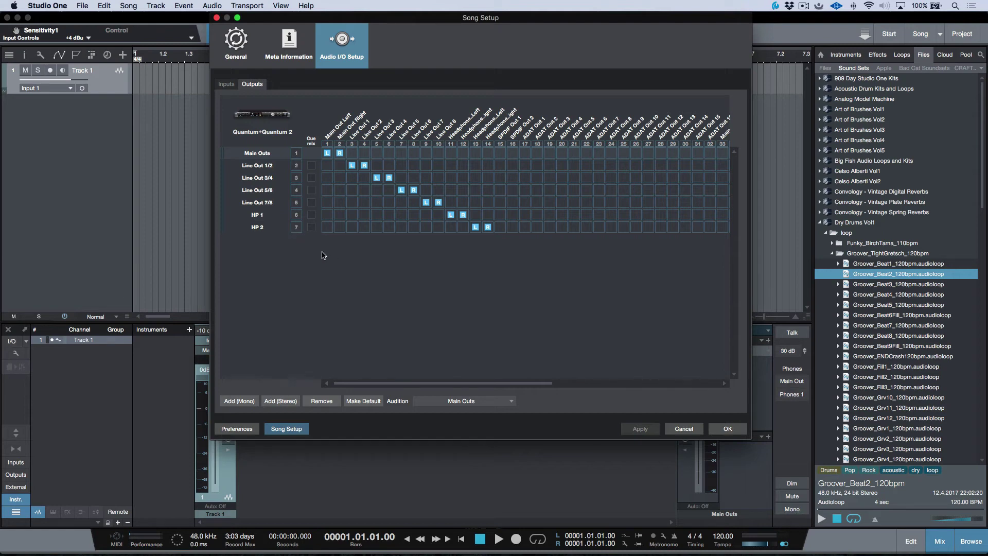
scroll(324, 255, right, 1)
scroll(325, 255, right, 3)
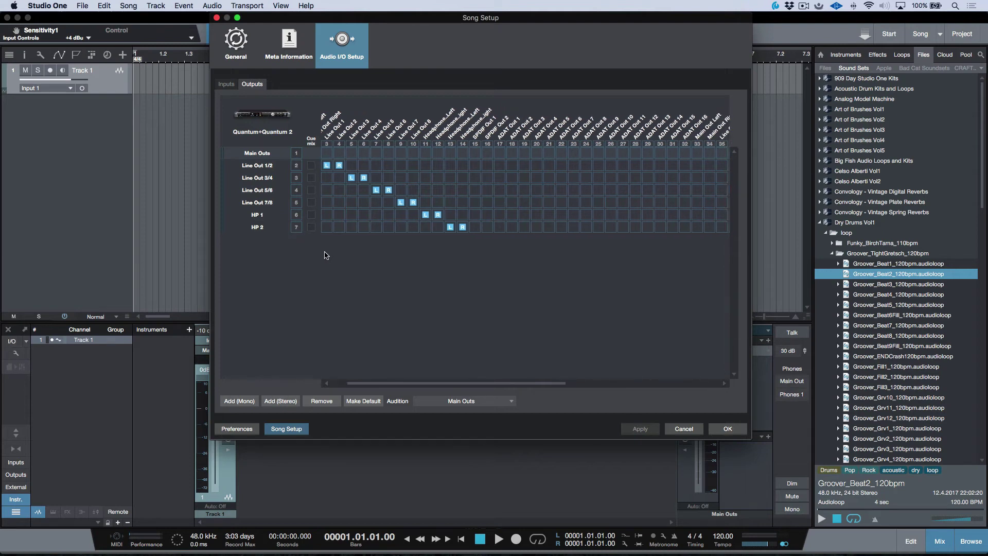
scroll(325, 255, left, 4)
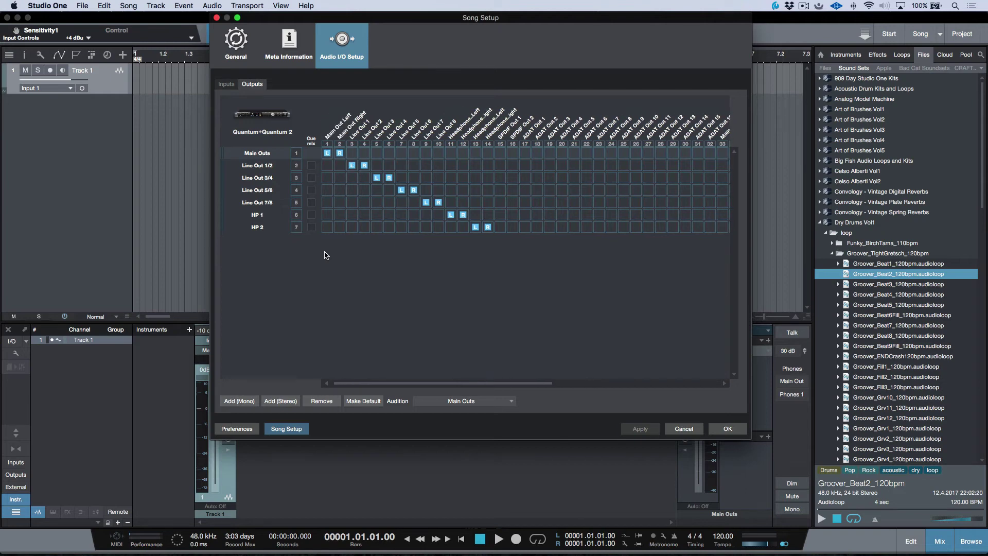
click(282, 400)
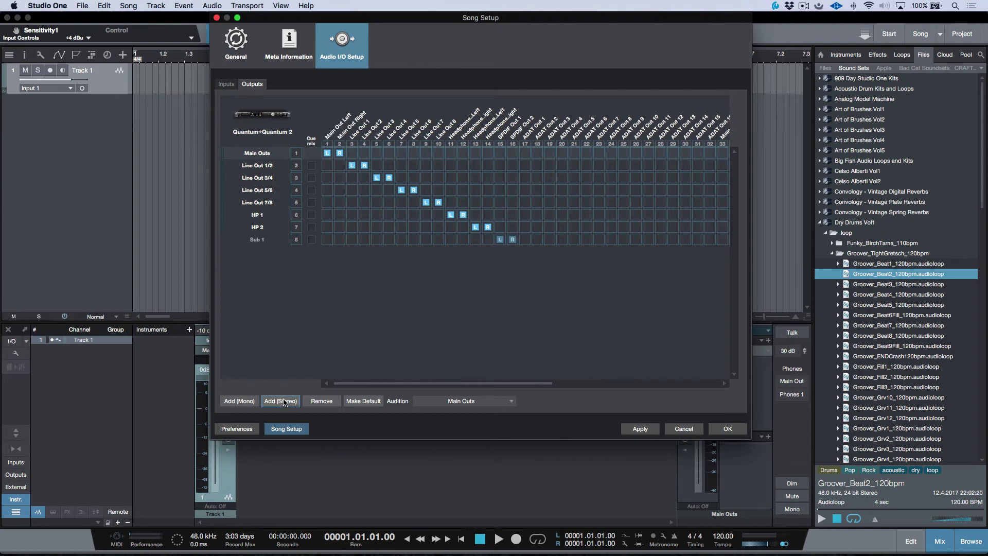
double_click(257, 240)
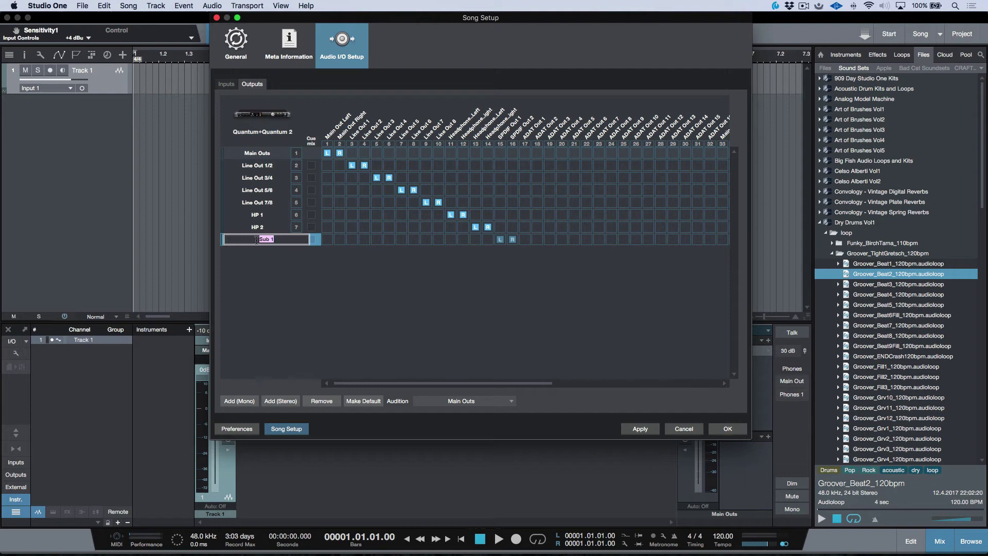
text(Q2 HP)
key(Return)
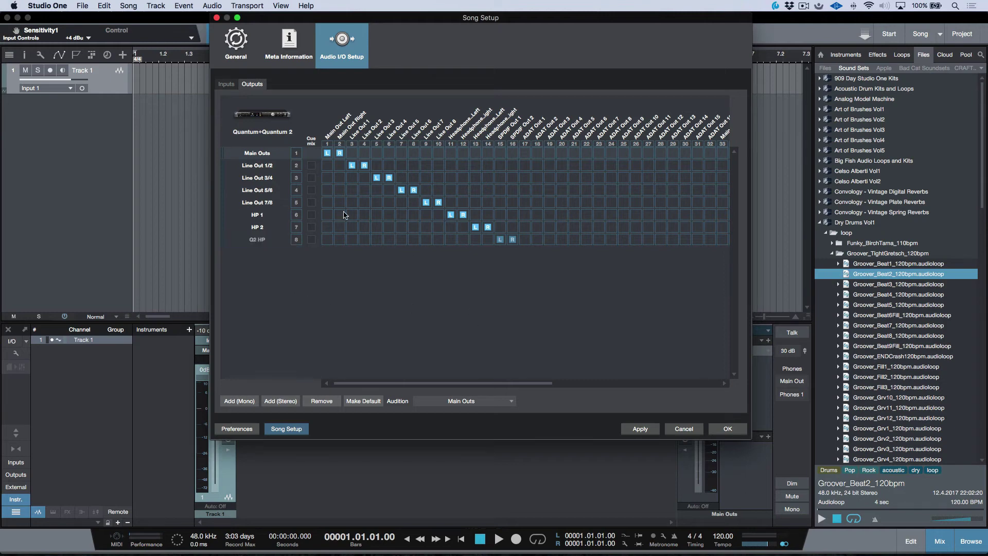
click(311, 240)
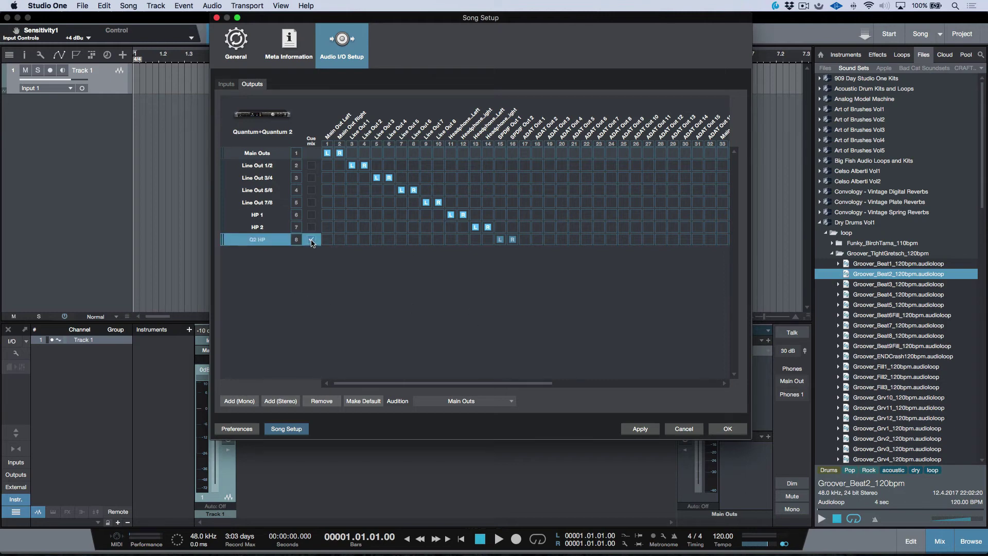
Switch to Universal Control, toggle Quantum 2's headphone A/B source to make Out 3/4 selectable, and return to Studio One's output matrix.
scroll(517, 252, right, 8)
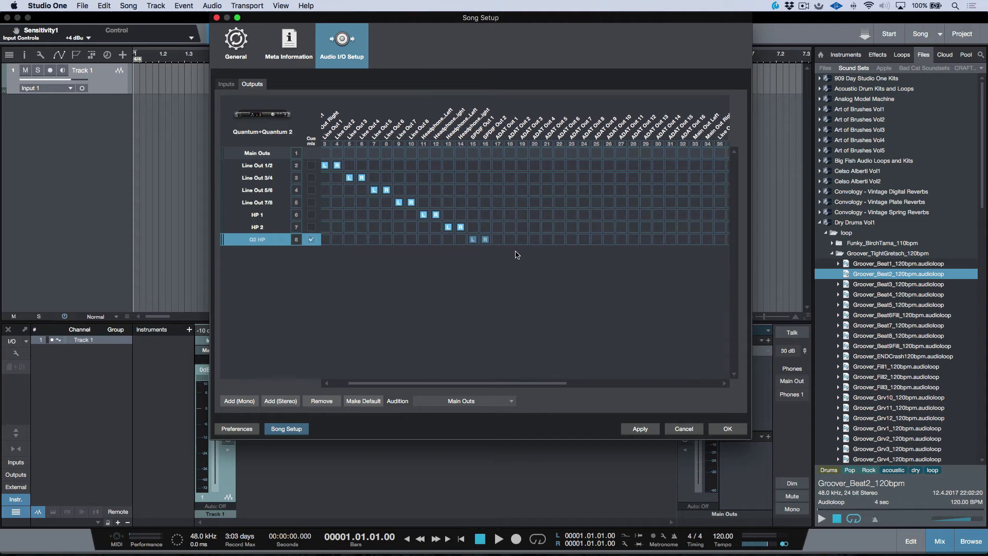
scroll(517, 254, right, 12)
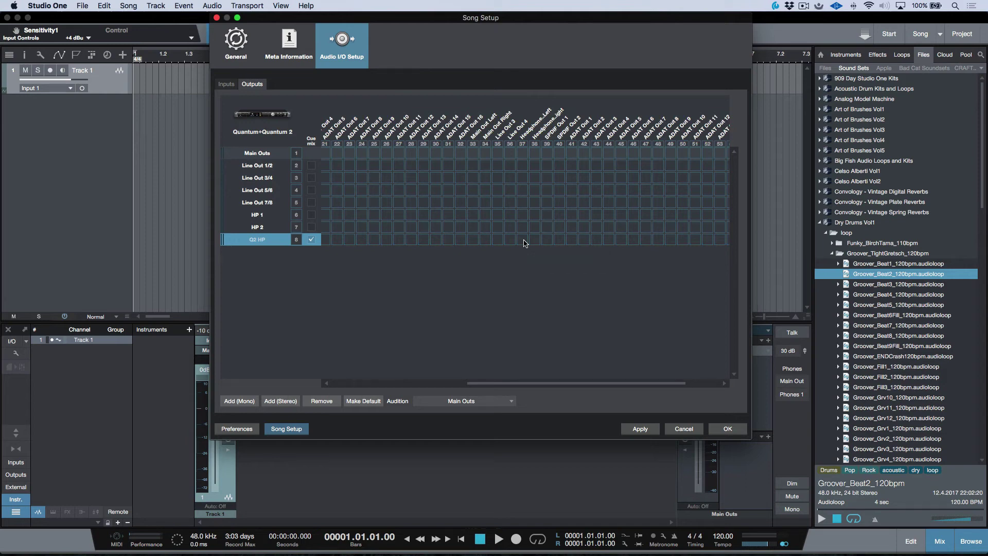
key(super+Tab)
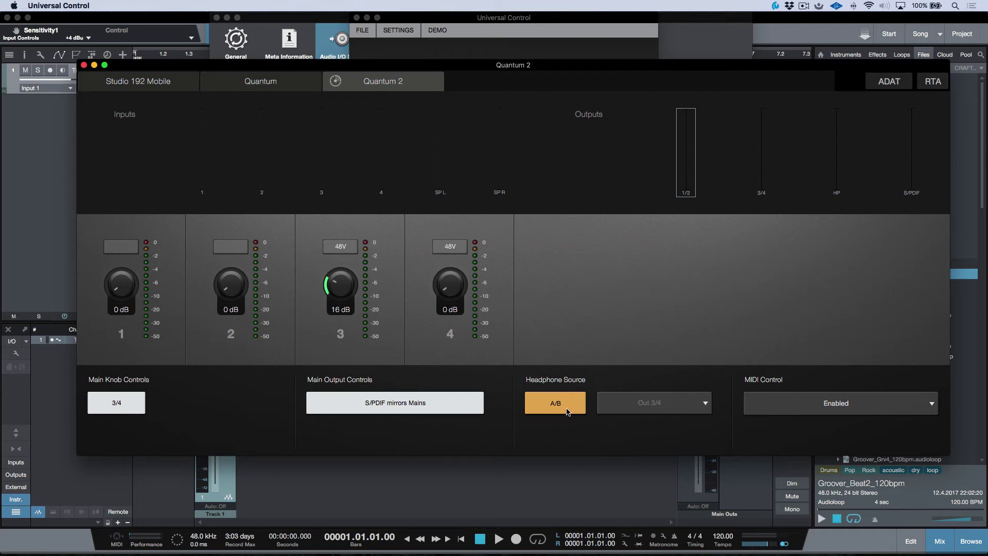
click(567, 410)
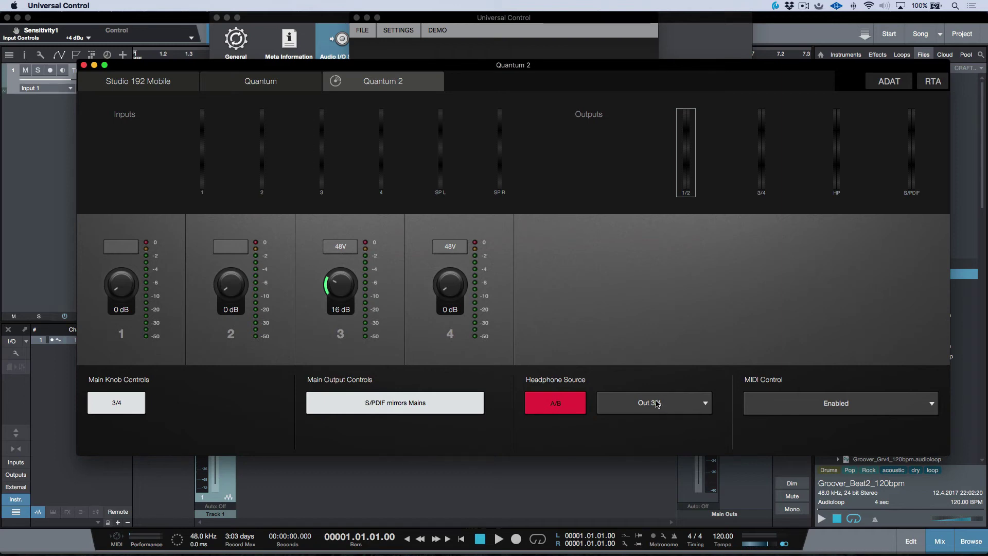
key(super+Tab)
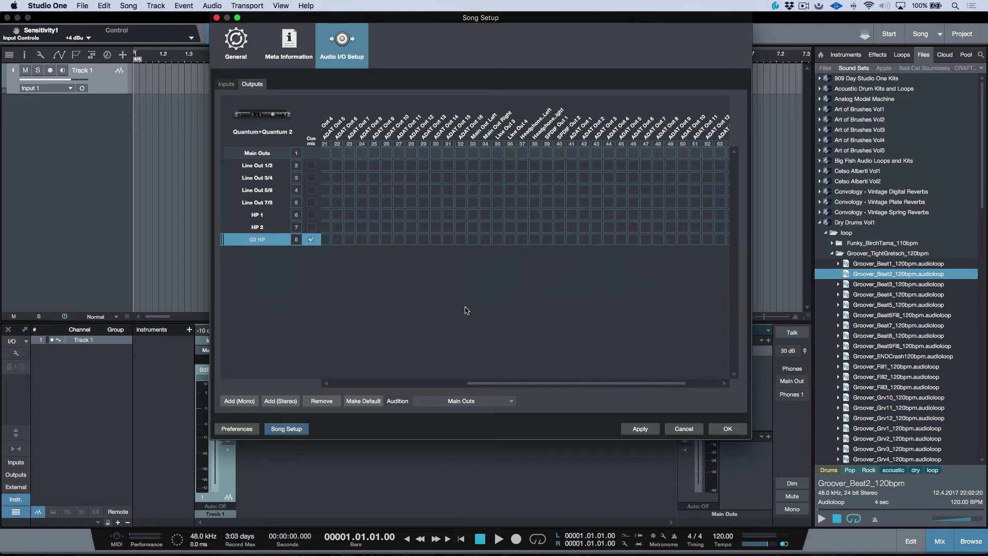
scroll(466, 310, right, 3)
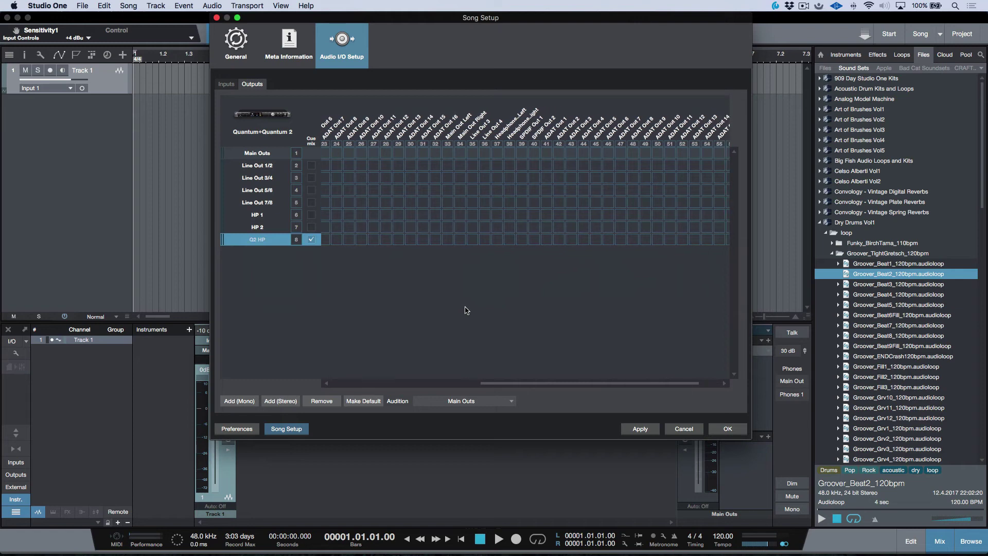
Route Q2 HP to Quantum 2's Main Out Left/Right on channels 33/34, confirm the song setup, and expand Track 1's mixer channel.
click(441, 240)
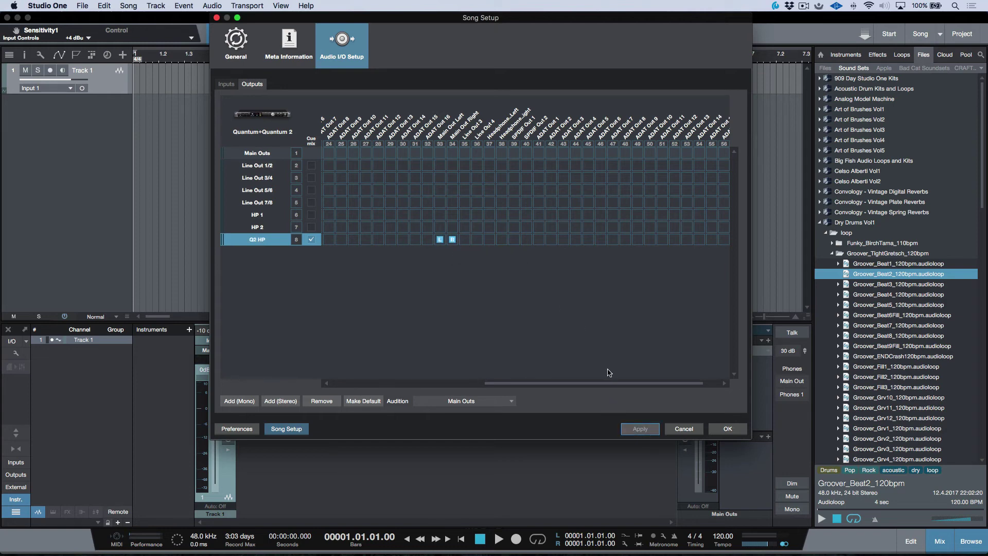
click(723, 429)
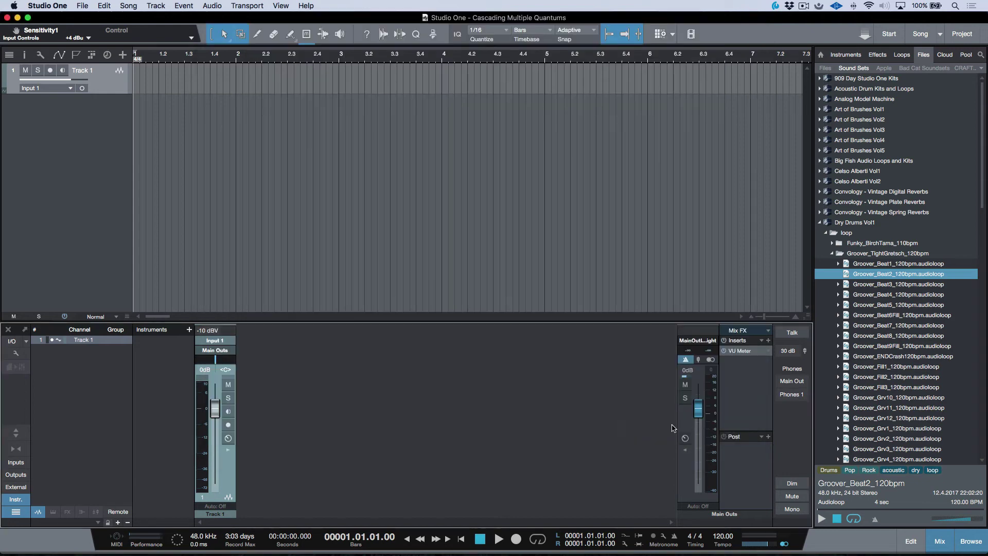
click(228, 448)
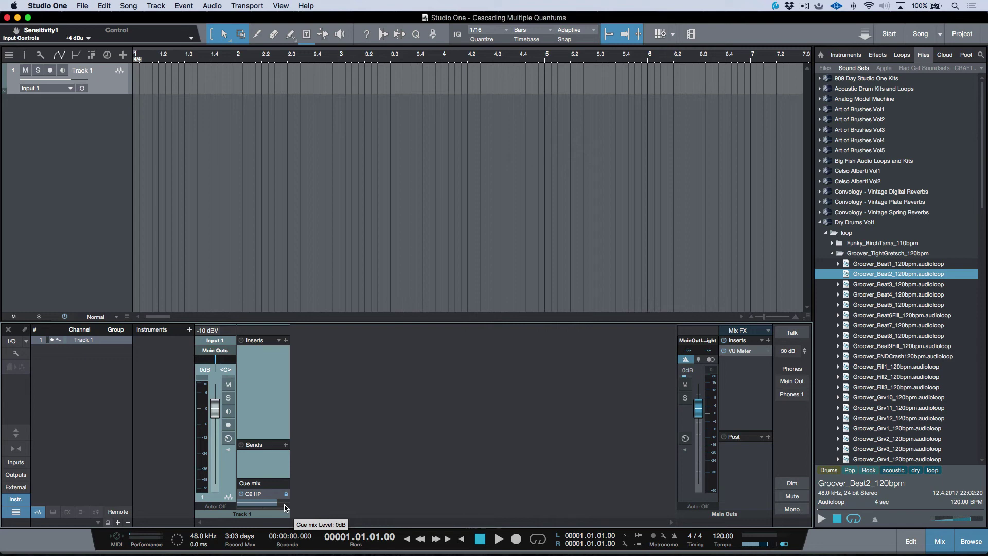
Switch to Universal Control, toggle Quantum 2's headphone A/B source on and back off, and return to Studio One.
key(super+Tab)
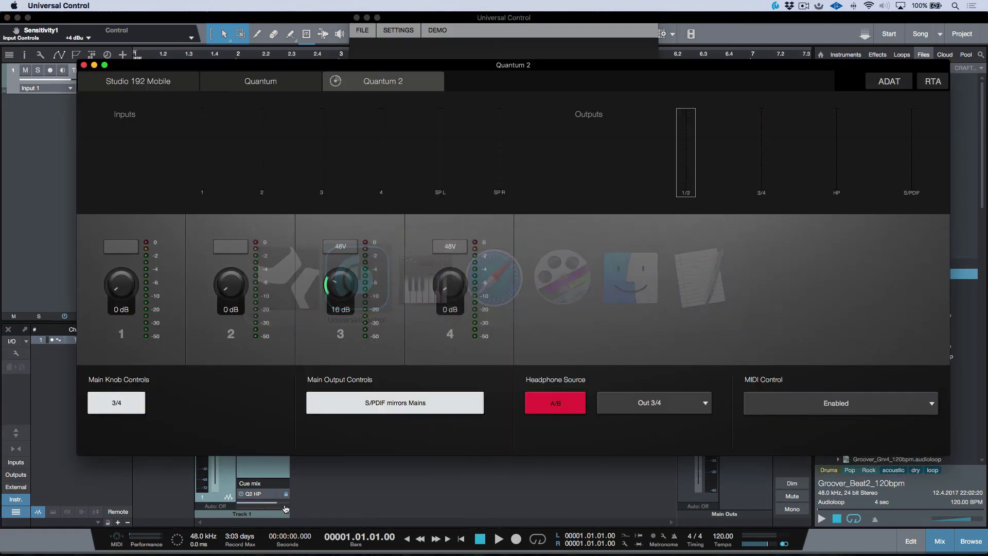
click(558, 404)
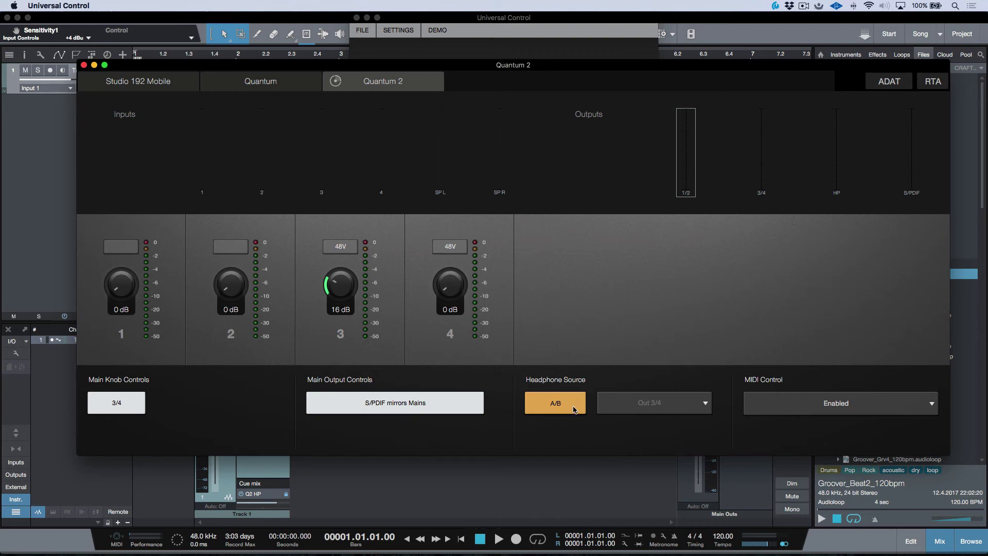
click(574, 409)
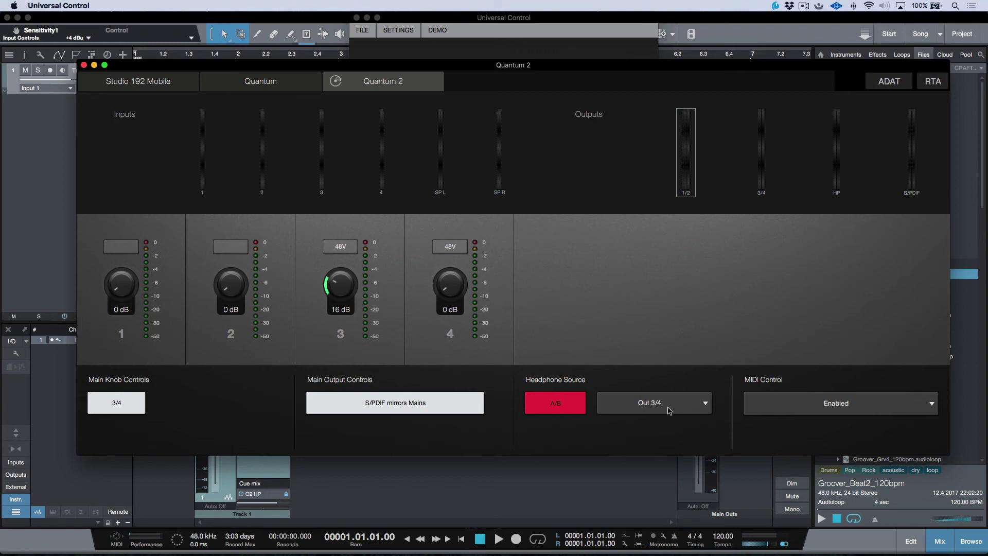
key(super+Tab)
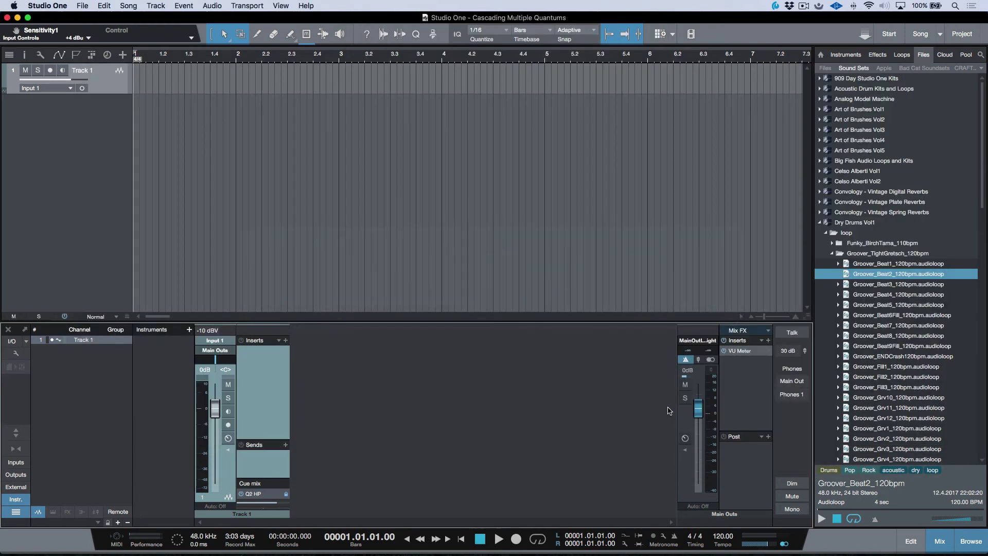
Reroute the Q2 HP output to Quantum 2's Line Out 3/4 on channels 35/36 and apply the song setup.
click(15, 353)
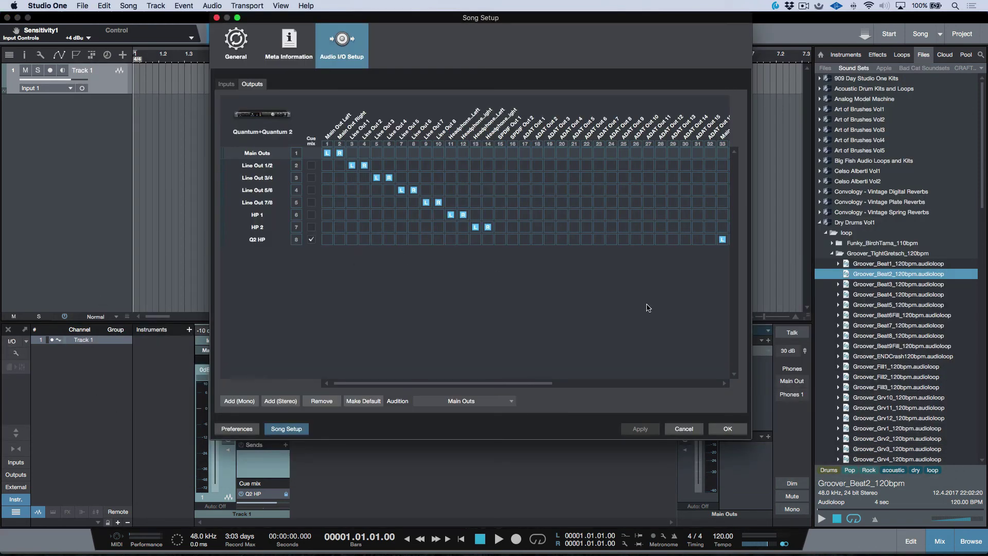
scroll(643, 309, right, 6)
scroll(643, 308, right, 1)
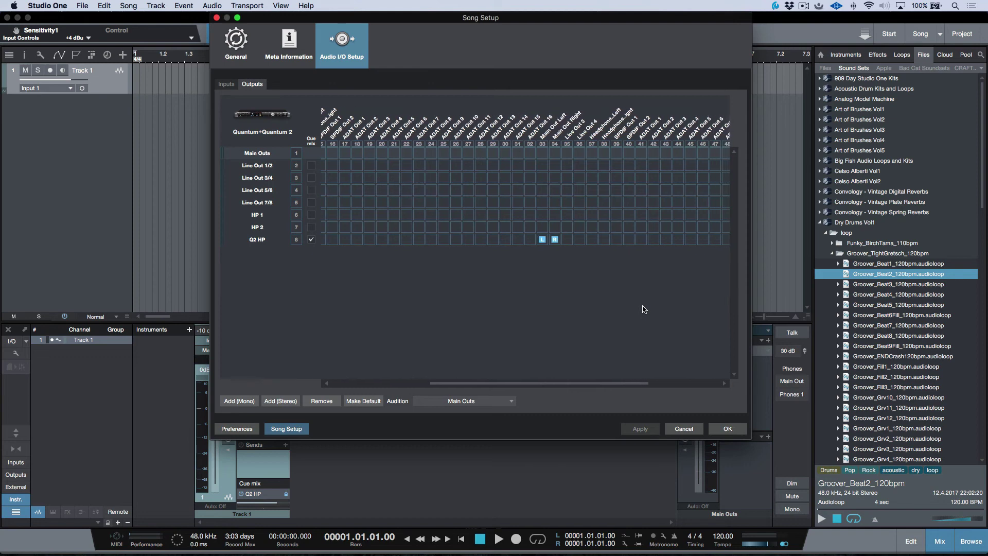
click(566, 241)
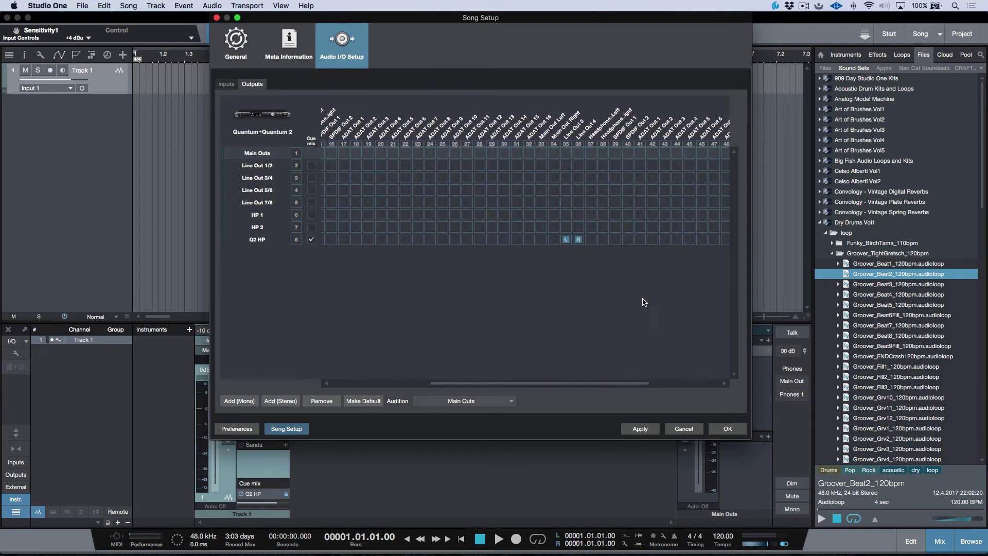
click(640, 428)
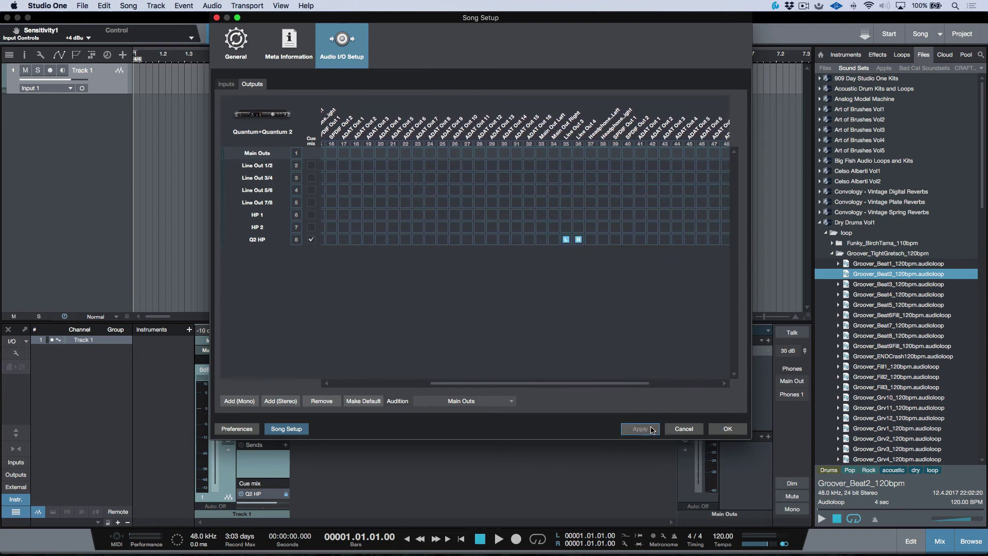
click(729, 430)
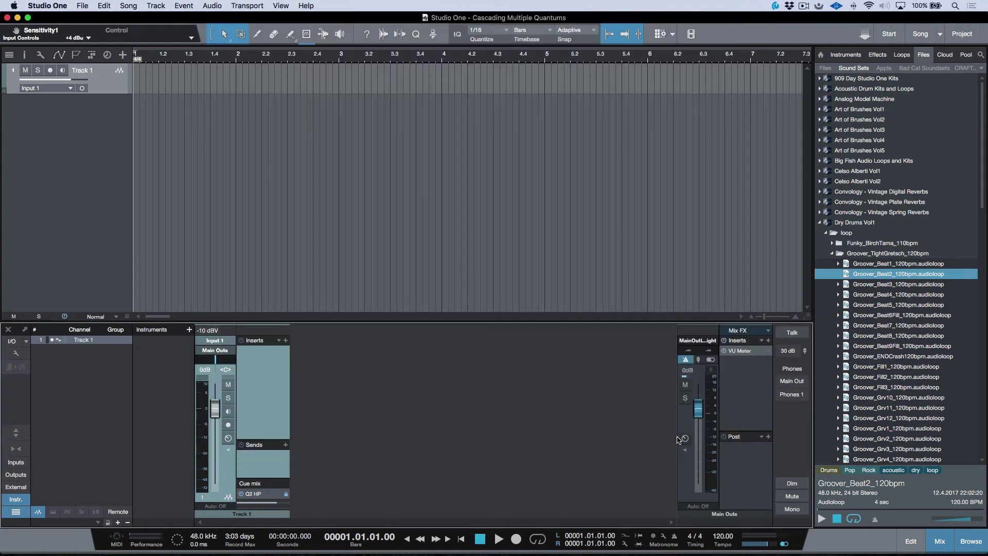
Switch to Universal Control, turn on A/B as Quantum 2's headphone source, and return to Studio One.
key(super+Tab)
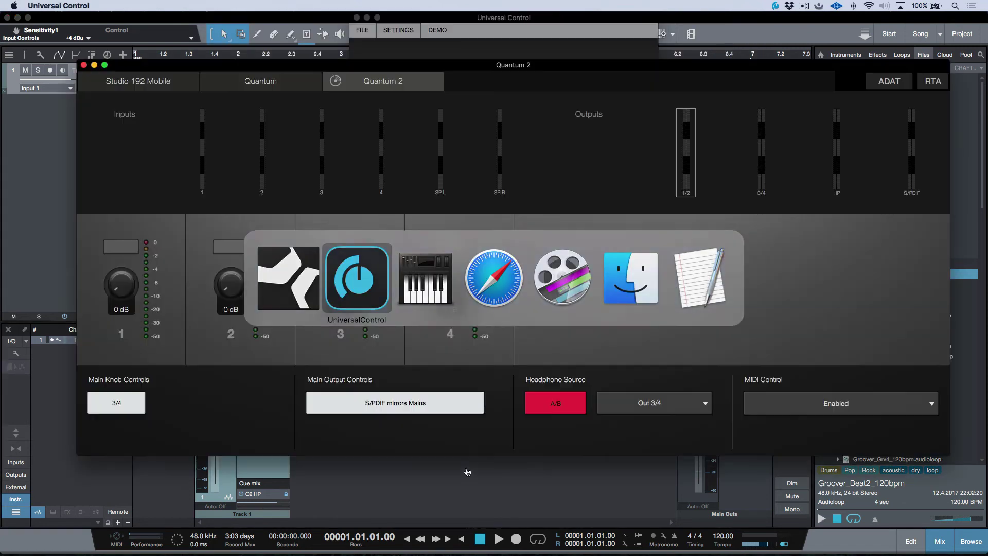
click(558, 401)
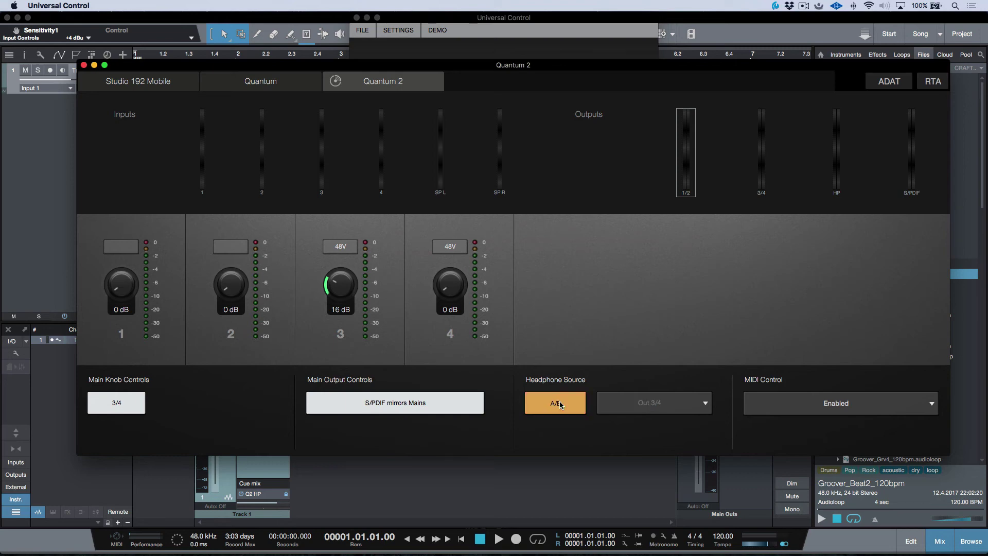
click(560, 405)
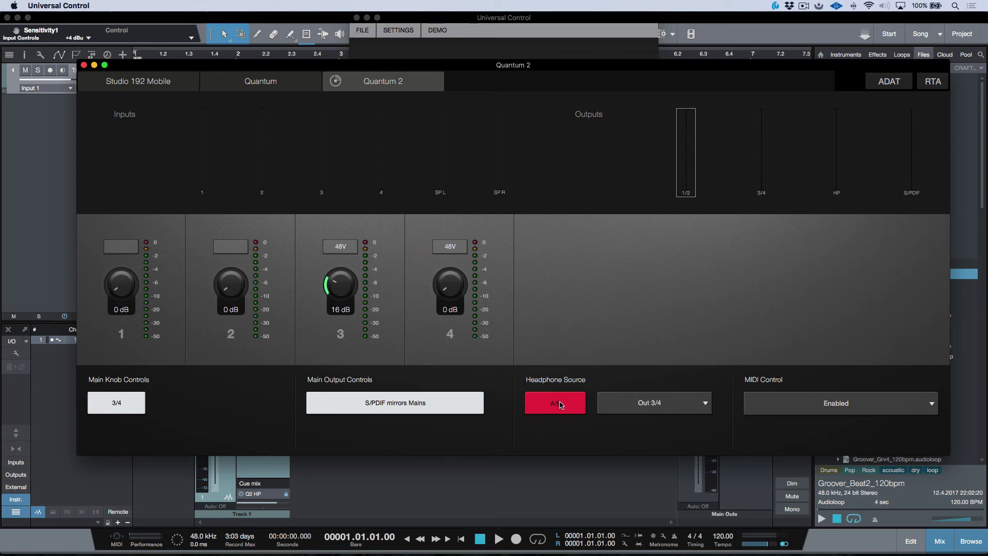
click(560, 405)
click(560, 405)
click(560, 404)
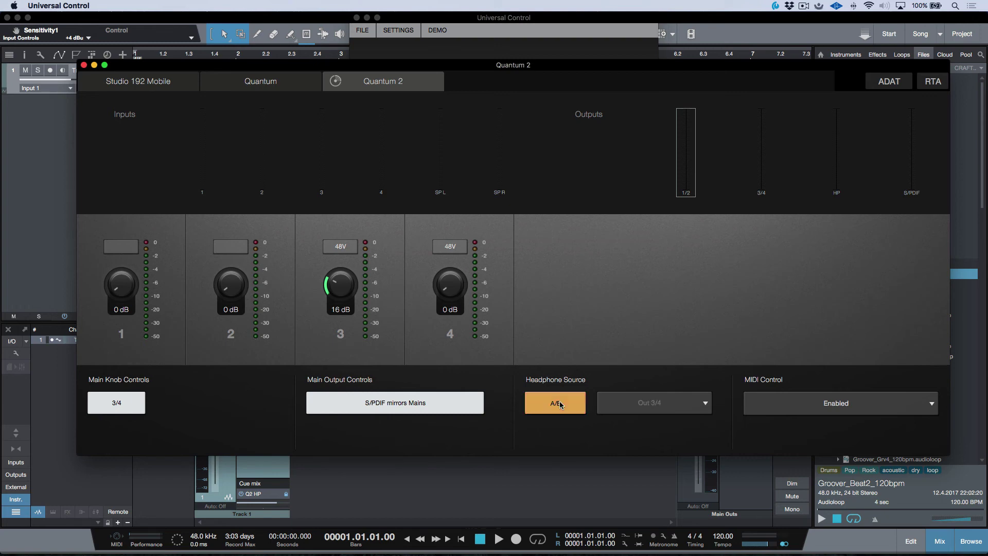
key(super+Tab)
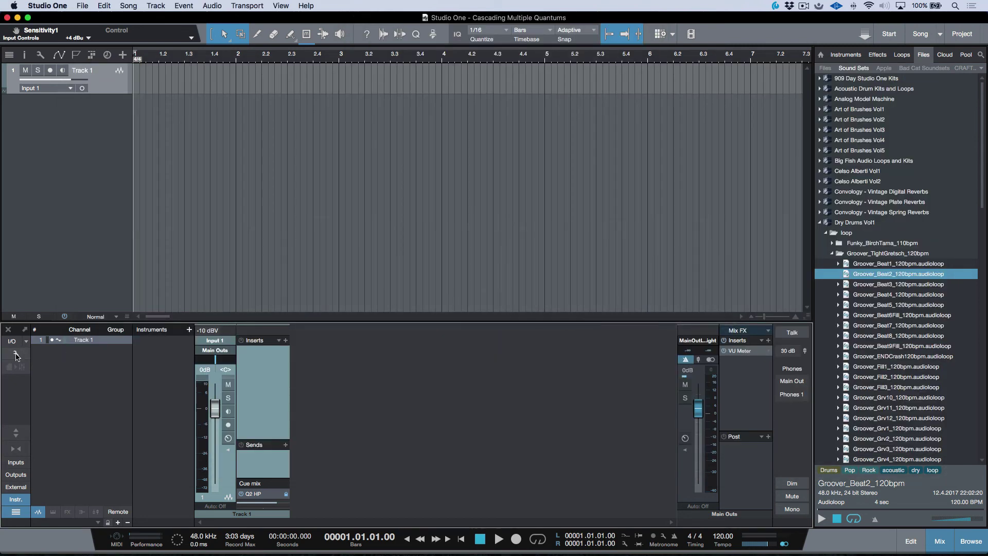
Move the Q2 HP output's routing back to Quantum 2's Main Out Left/Right on channels 33/34 and apply the song setup.
click(16, 354)
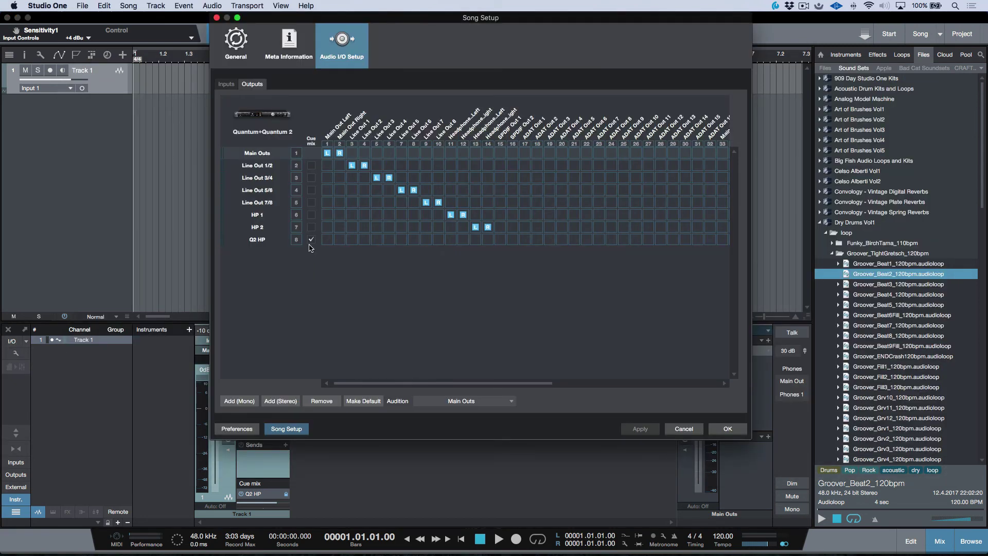
scroll(453, 278, right, 10)
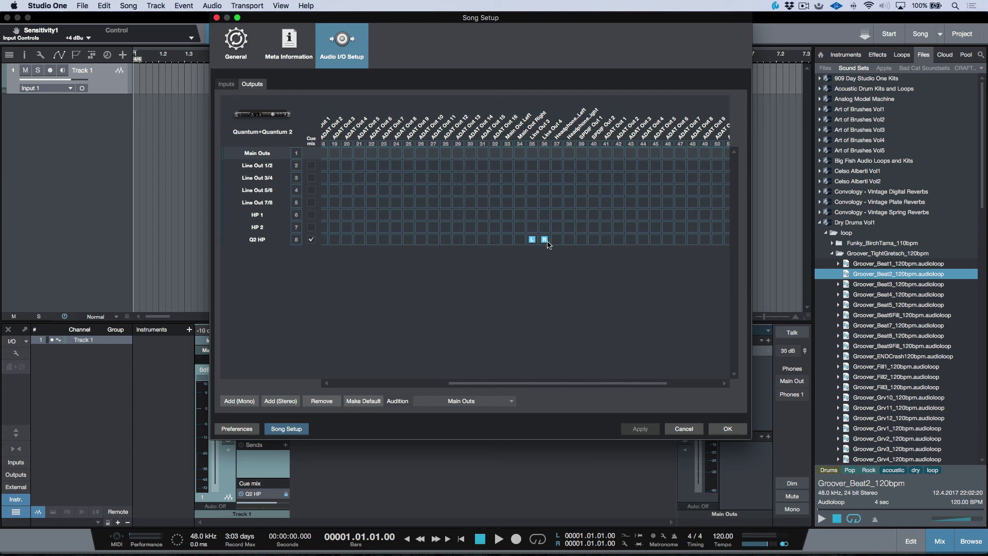
drag(548, 244, 514, 240)
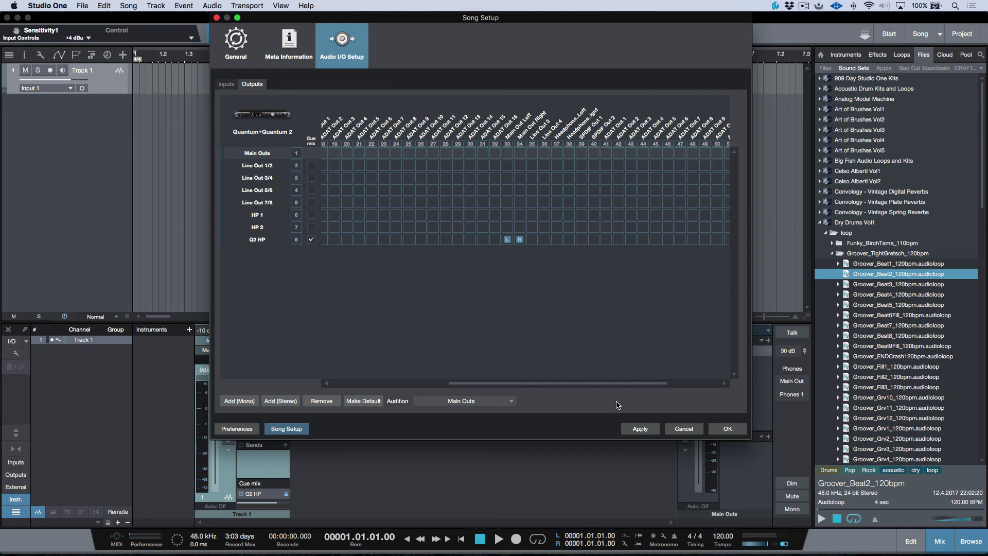
click(640, 428)
click(726, 428)
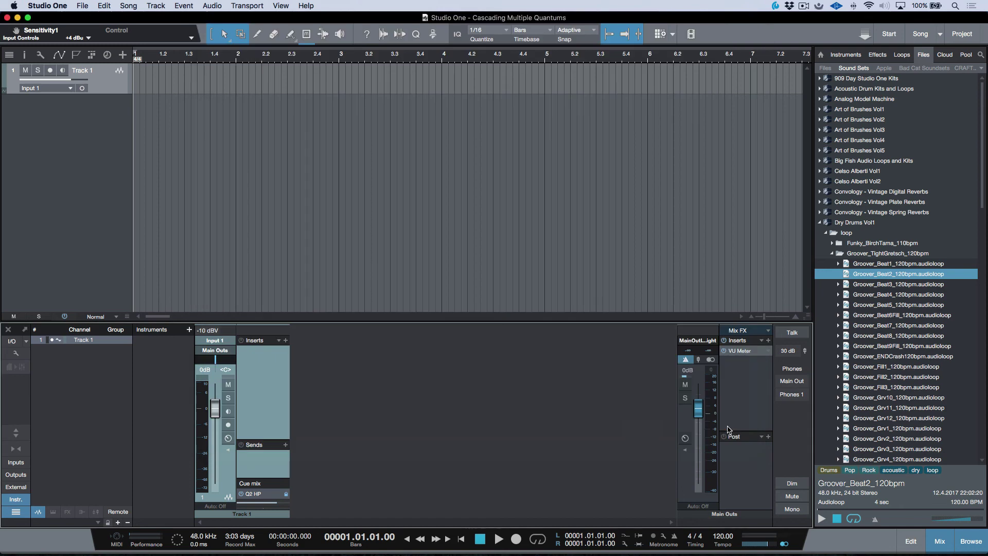
Switch to Universal Control and hide it, then restore the minimized Safari window with the Quantum-series Owner's Manual.
key(super+Tab)
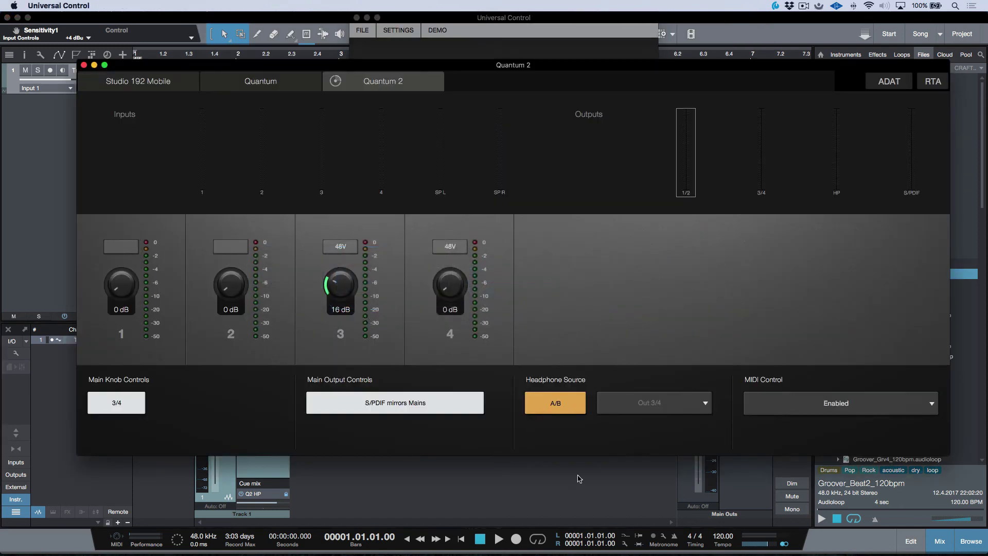
key(super+h)
mouse_move(777, 547)
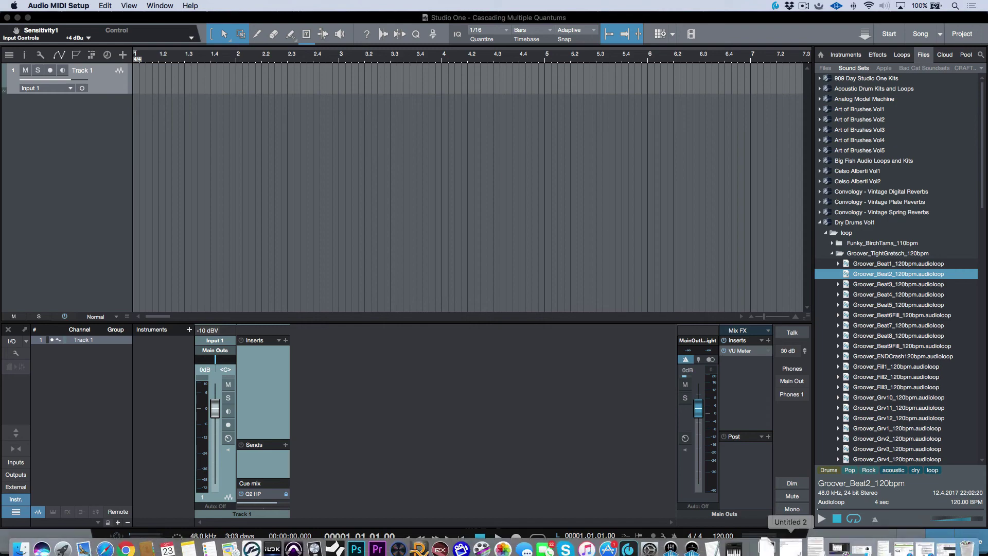
click(922, 547)
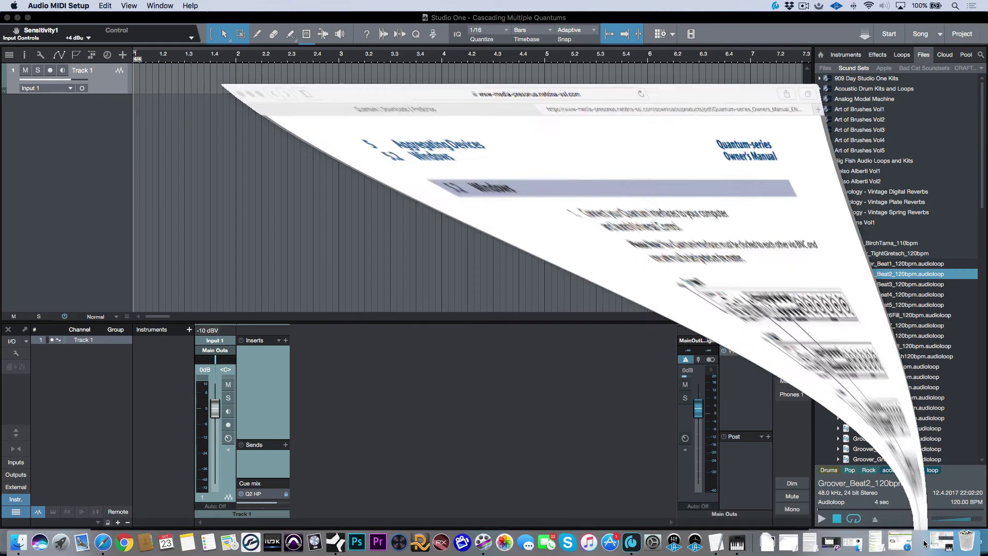
Read section 5.2 of the manual on Windows aggregation, covering the cabling diagram, interface priorities and Wordclock setting.
scroll(511, 207, down, 2)
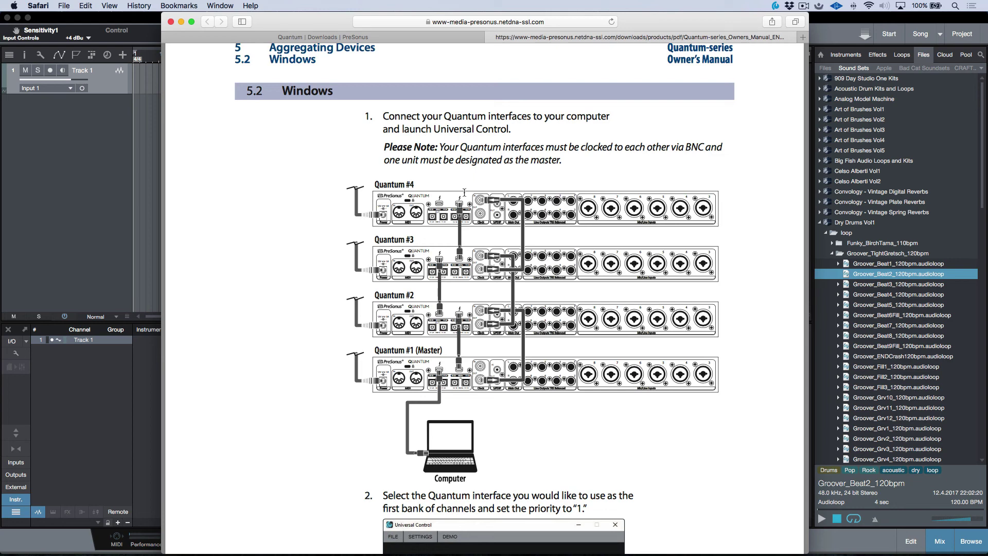
scroll(488, 225, down, 5)
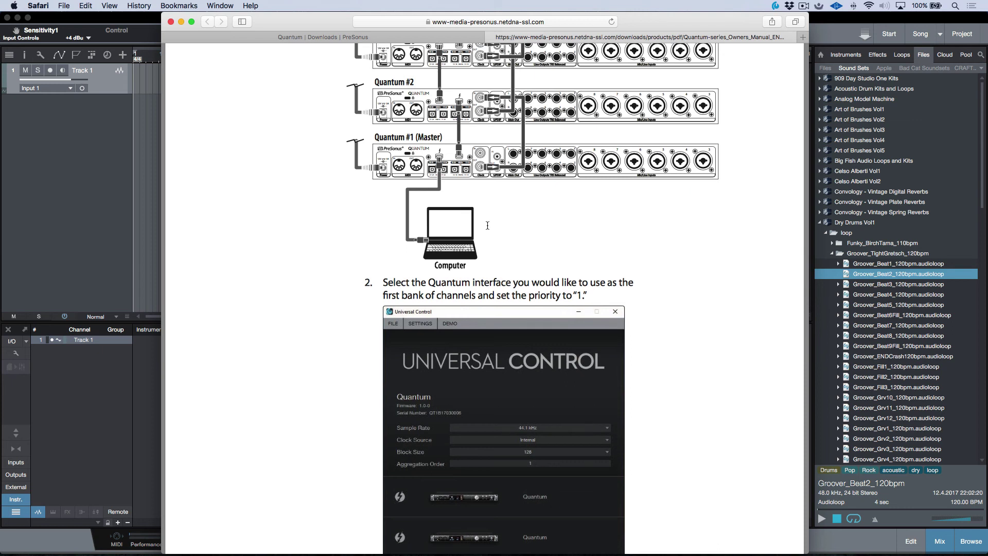
scroll(488, 225, down, 3)
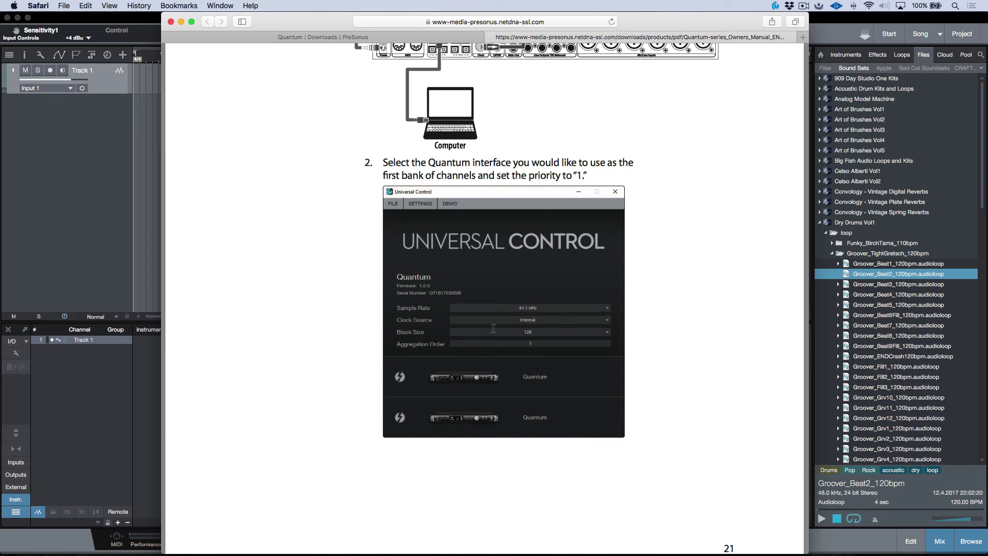
scroll(533, 326, down, 6)
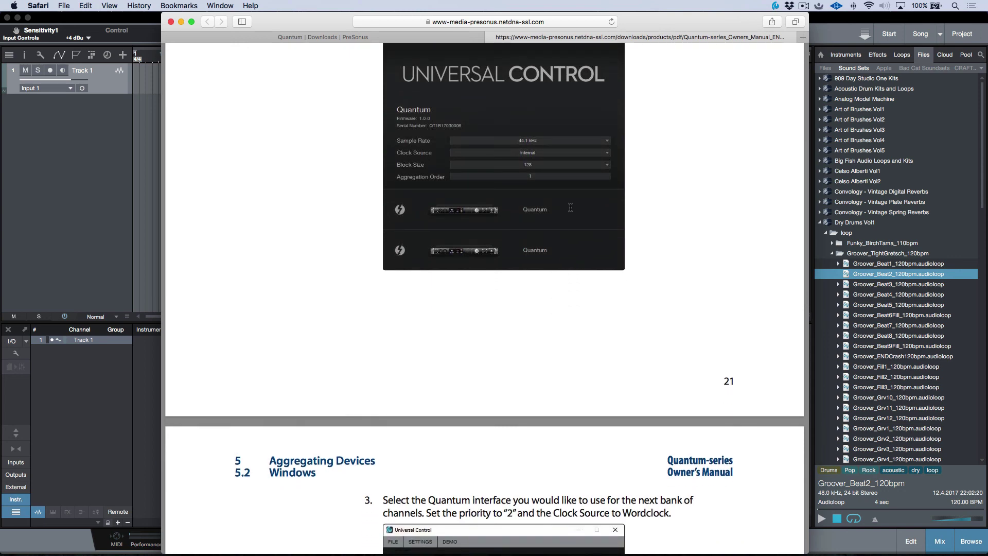
scroll(570, 208, down, 10)
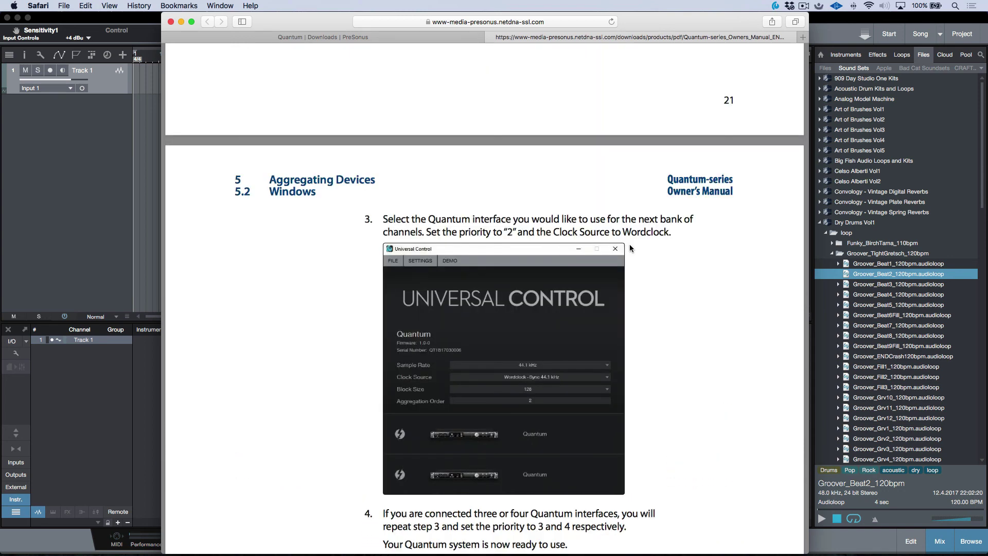
scroll(597, 309, down, 1)
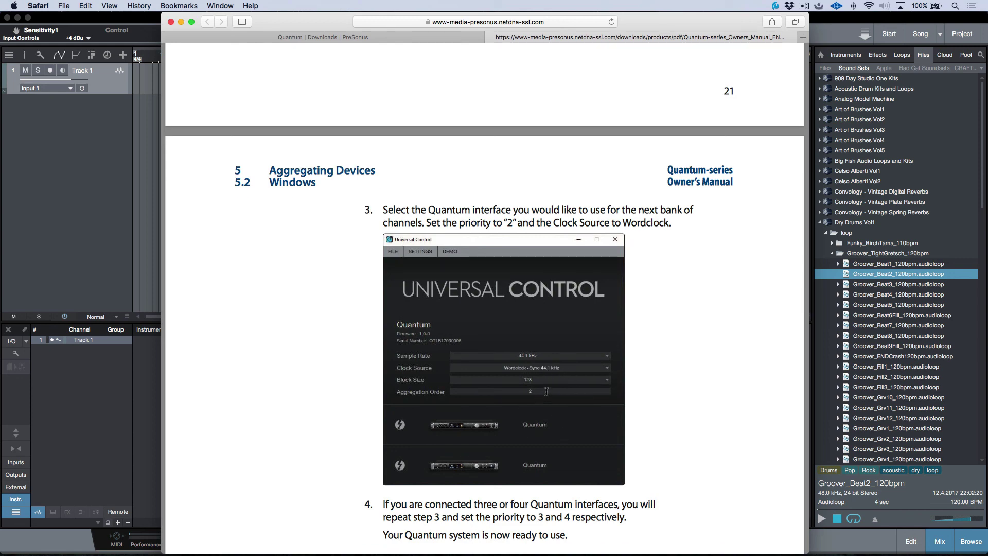
scroll(547, 391, down, 5)
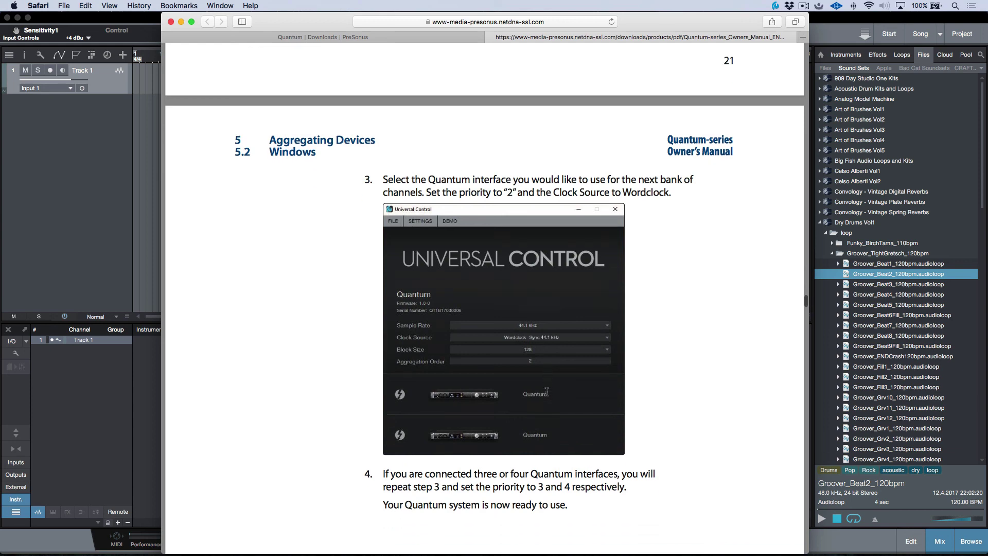
Return to Studio One, review the song's output matrix for the Quantum+Quantum 2 device, and close the Song Setup window.
key(super+Tab)
key(Tab)
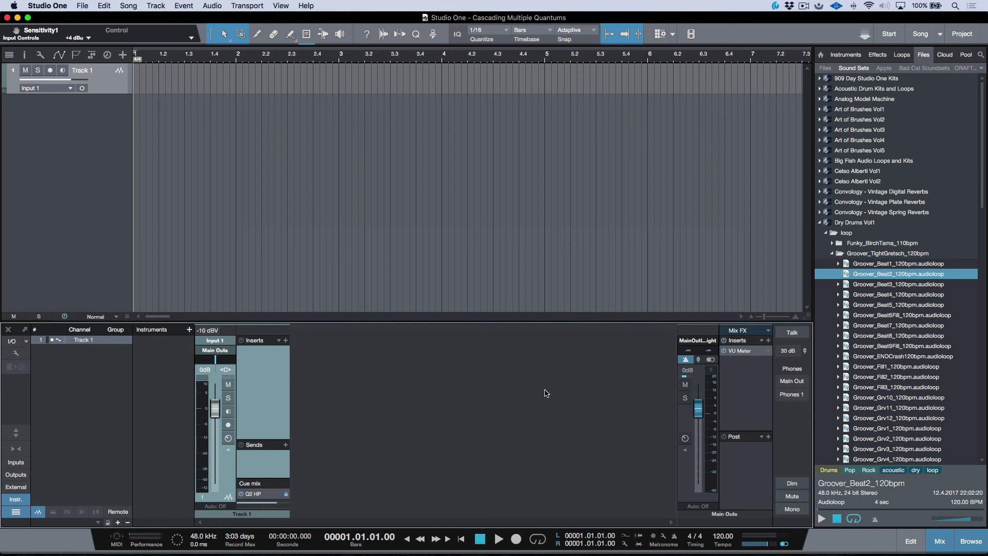
click(15, 342)
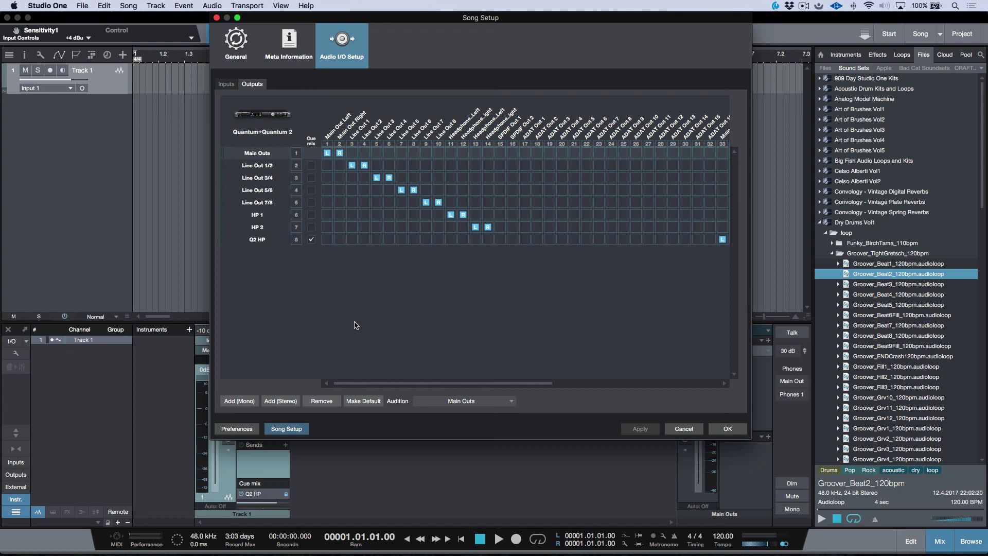
click(723, 429)
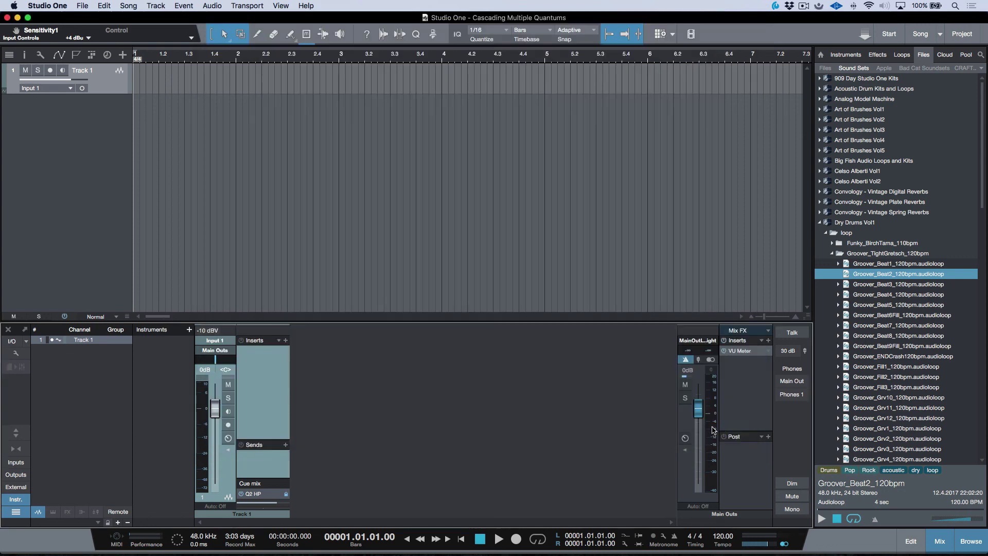